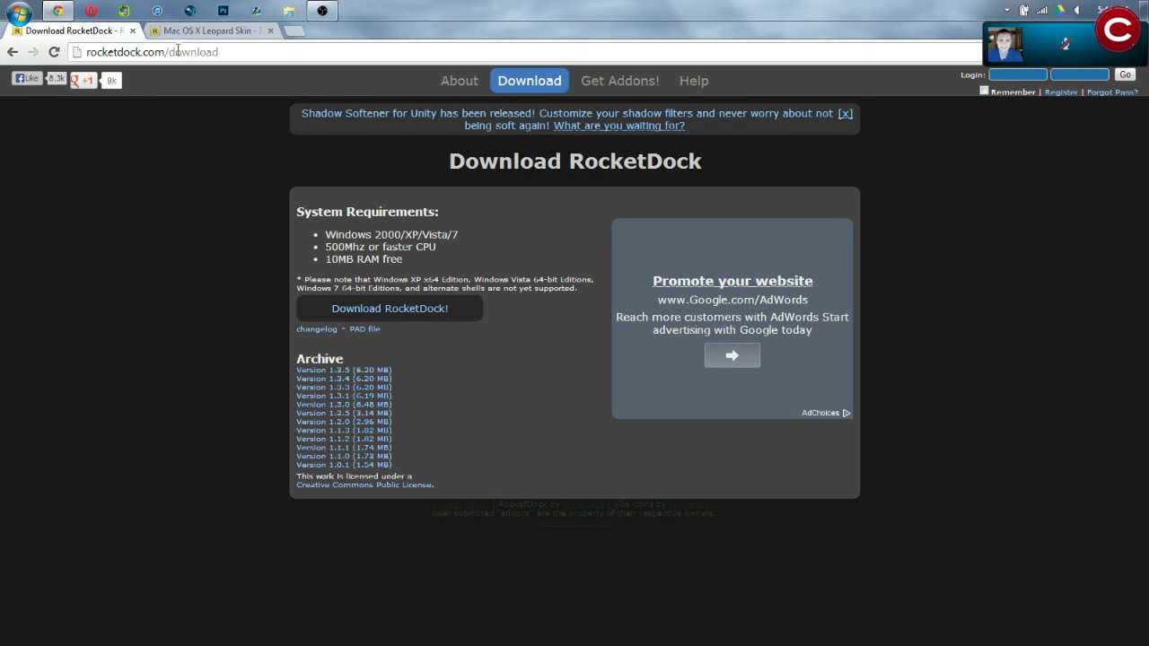
# Download the RocketDock installer and the Mac OS X Leopard Skin file from the RocketDock site
pyautogui.click(389, 311)
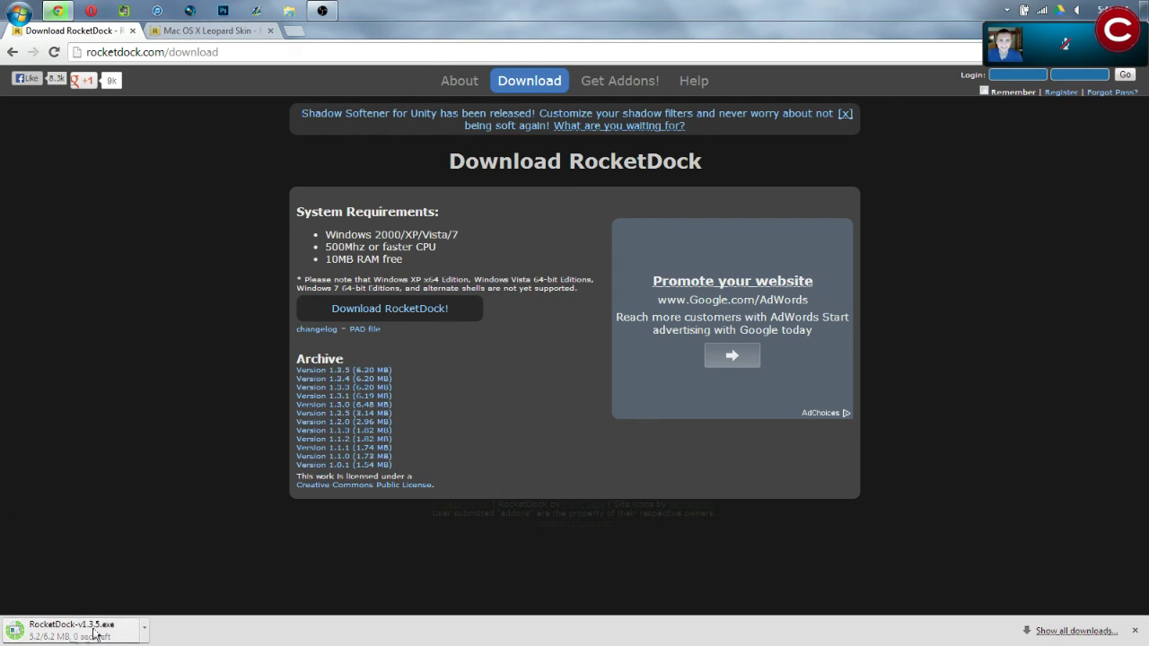
pyautogui.click(193, 30)
pyautogui.moveTo(181, 52); pyautogui.dragTo(301, 50)
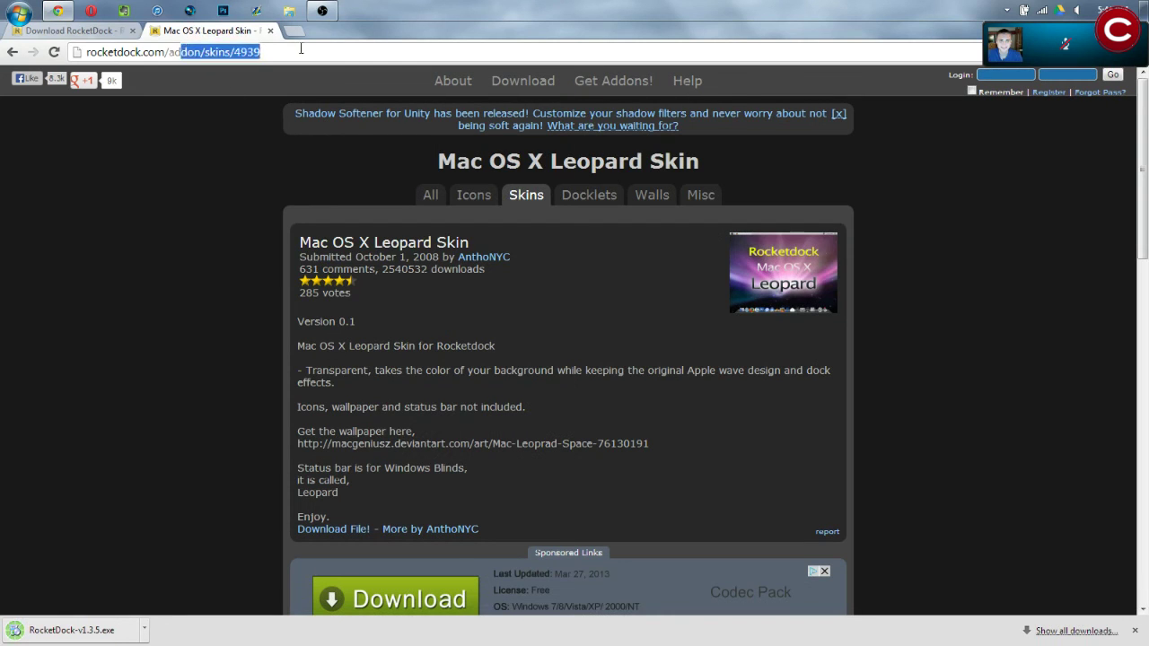
pyautogui.tripleClick(256, 52)
pyautogui.click(310, 258)
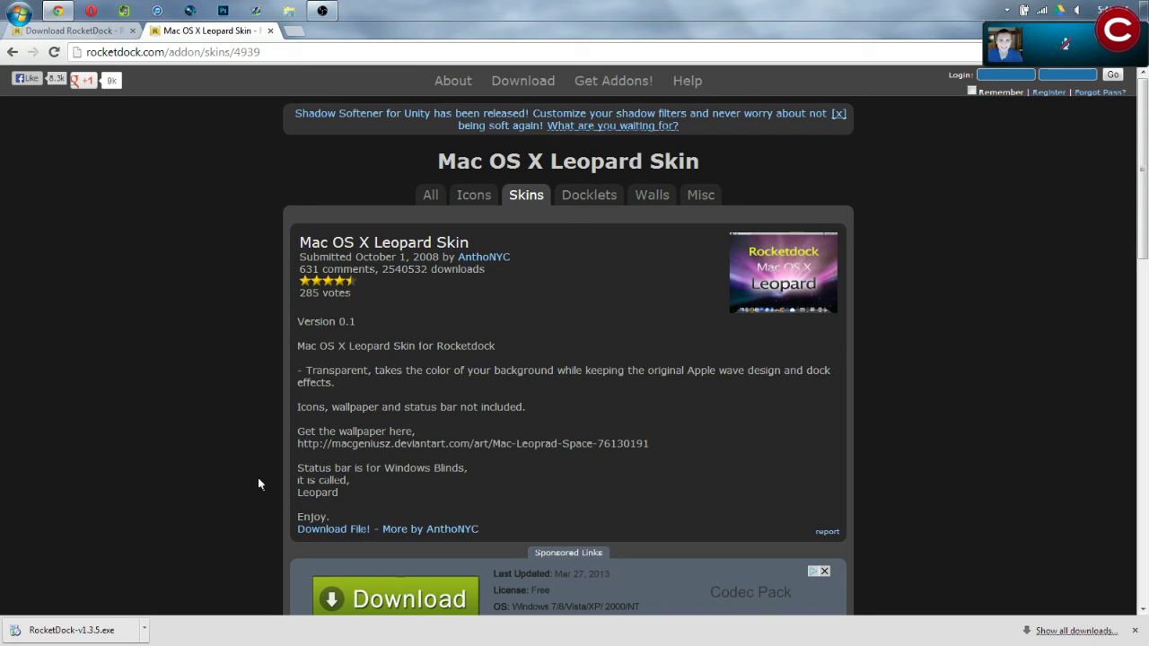
pyautogui.click(331, 531)
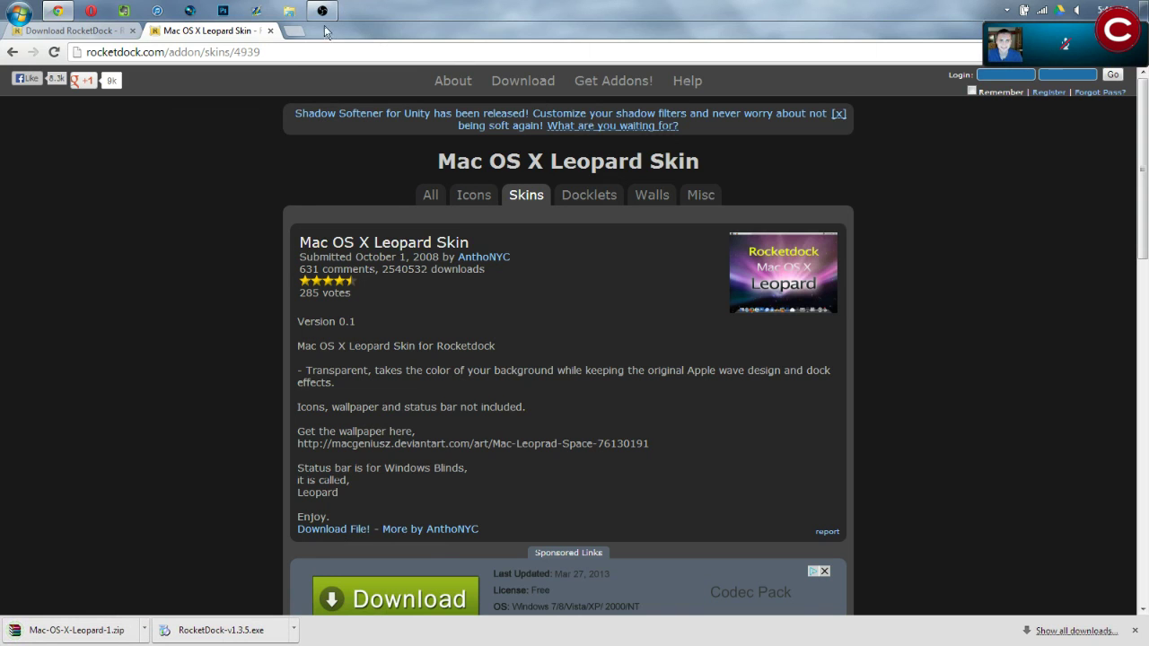
# Extract the Mac-OS-X-Leopard-1 archive from the Downloads folder
pyautogui.click(289, 10)
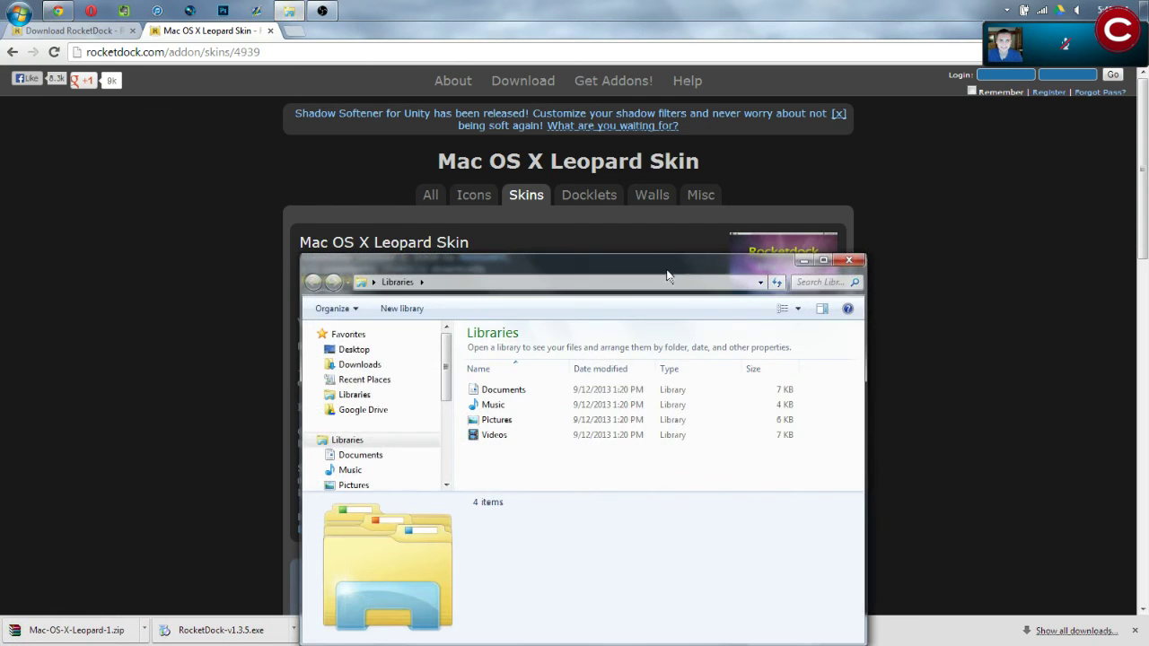
pyautogui.moveTo(667, 275); pyautogui.dragTo(603, 135)
pyautogui.click(331, 224)
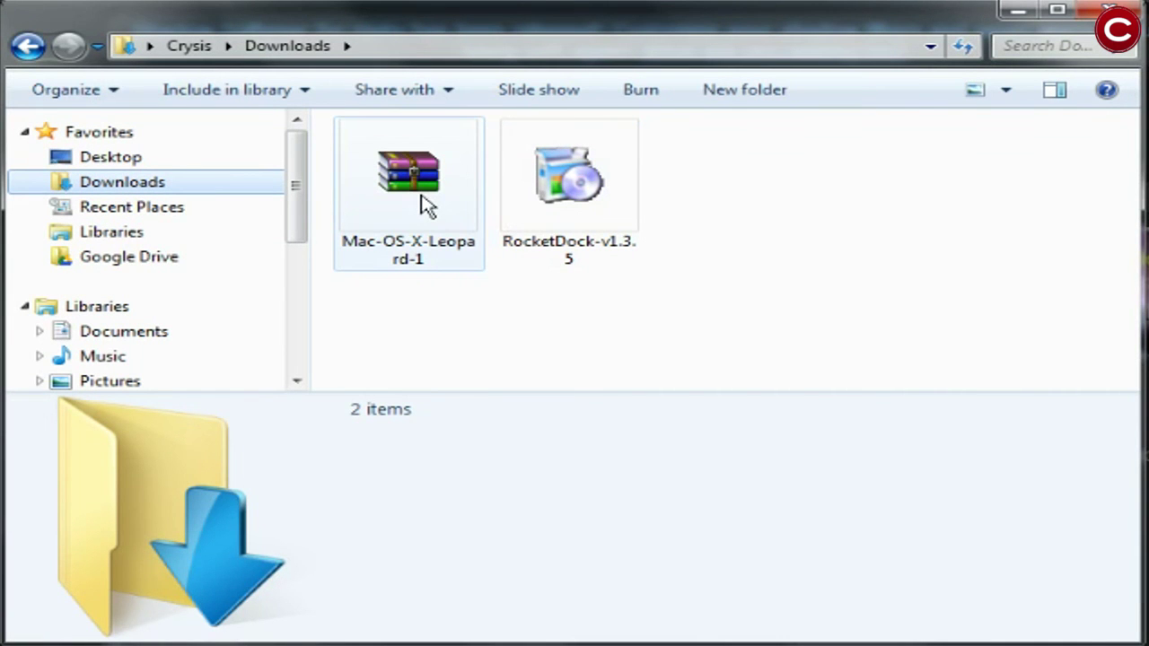
pyautogui.rightClick(425, 205)
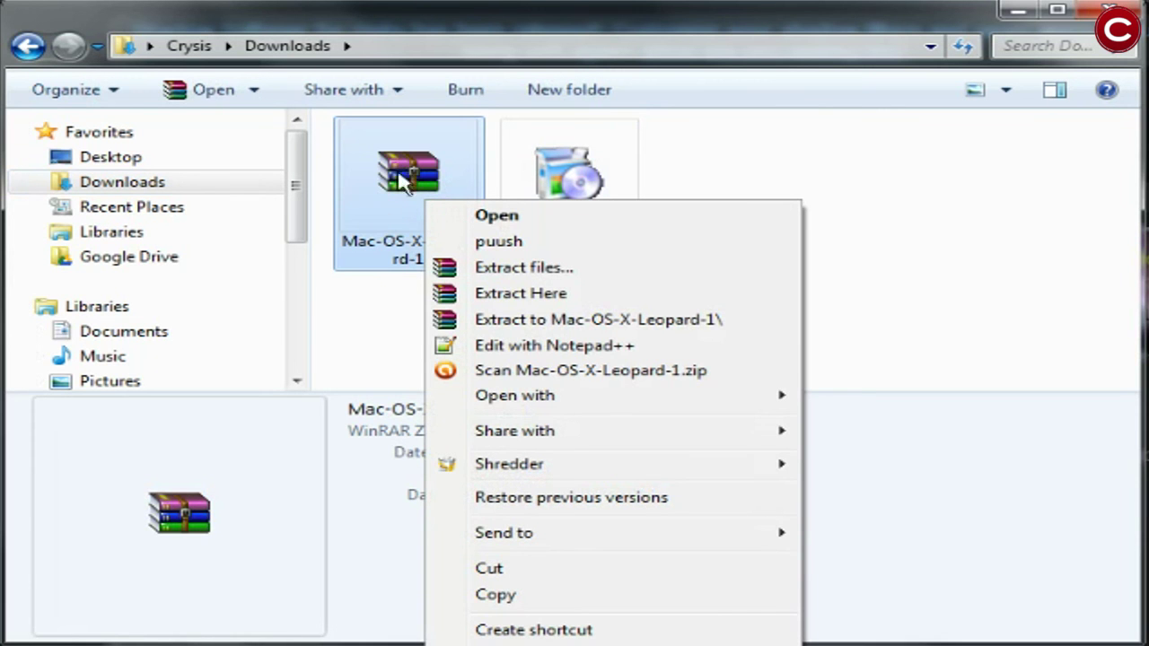
pyautogui.click(542, 267)
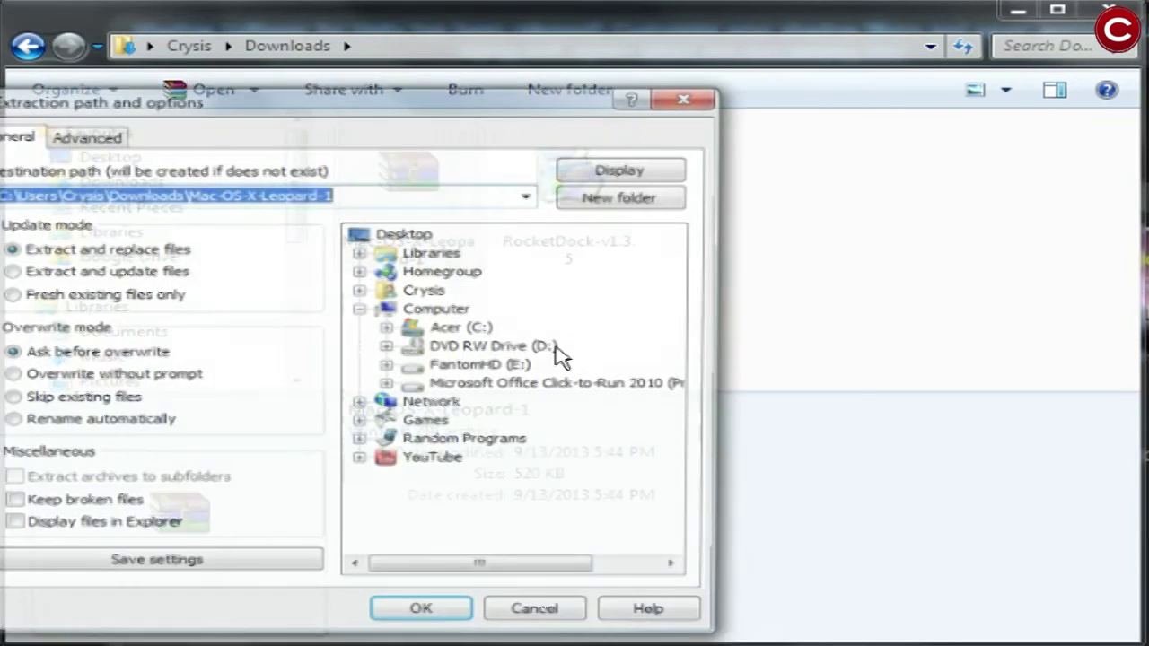
pyautogui.click(454, 624)
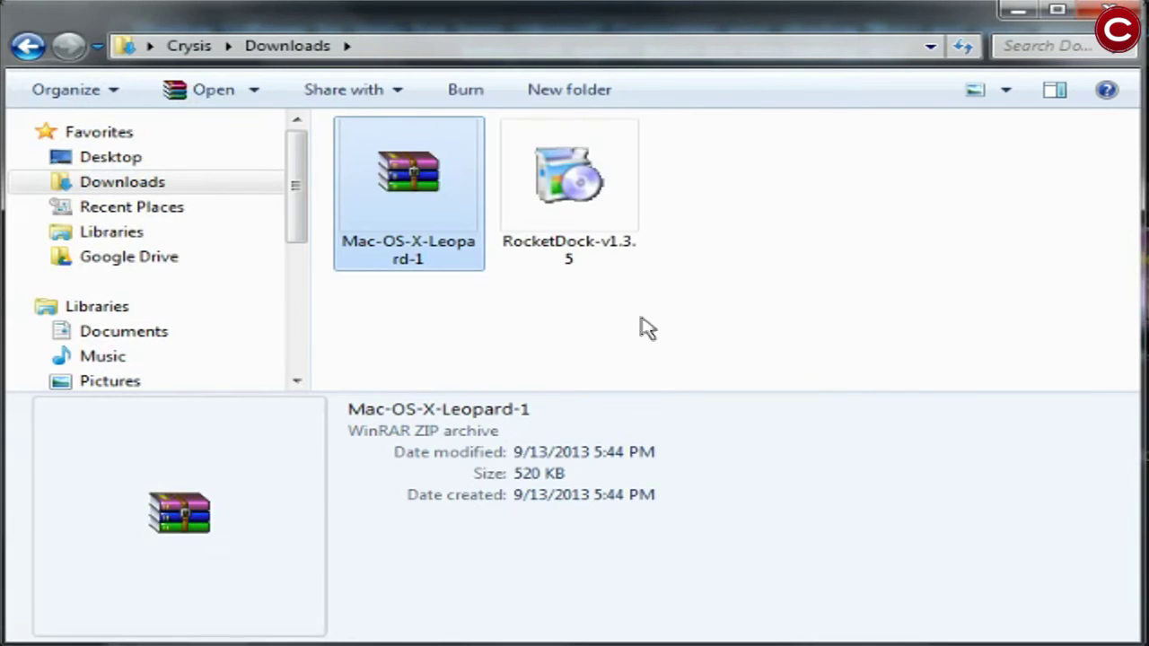
# Move the extracted Mac-OS-X-Leopard-1 folder and the RocketDock-v1.3.5 installer from Downloads to the desktop
pyautogui.moveTo(440, 220); pyautogui.dragTo(218, 165)
pyautogui.click(565, 169)
pyautogui.moveTo(566, 169); pyautogui.dragTo(172, 164)
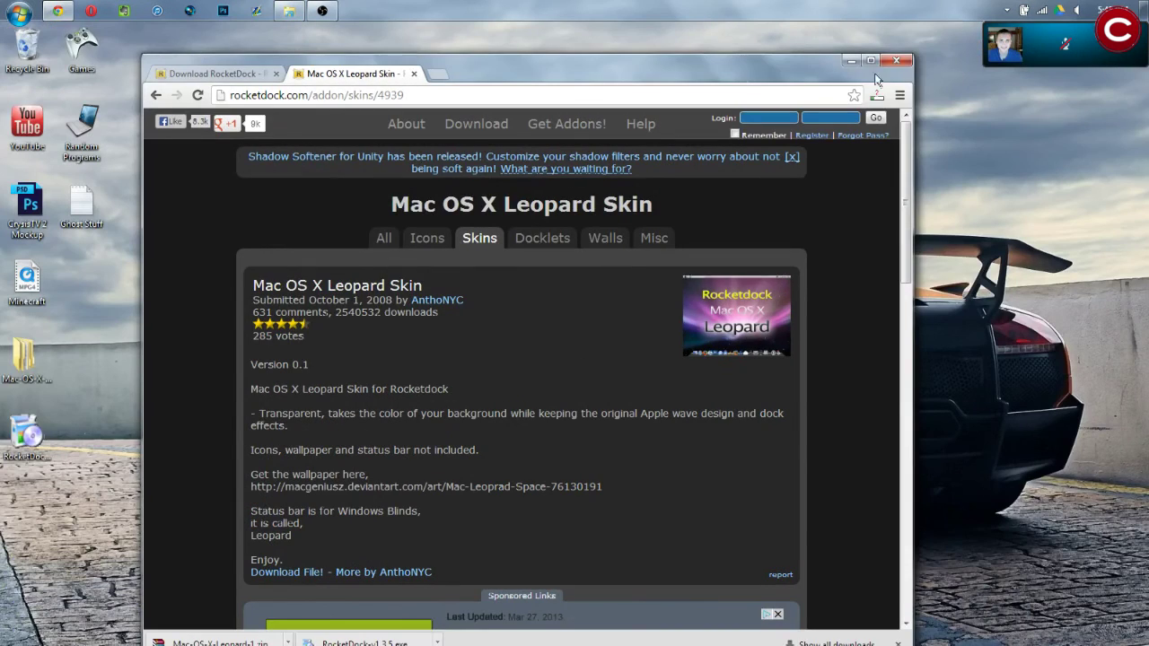
# Run the RocketDock-v1.3.5 installer from the desktop, using English as the setup language, and accept the license agreement
pyautogui.click(1143, 7)
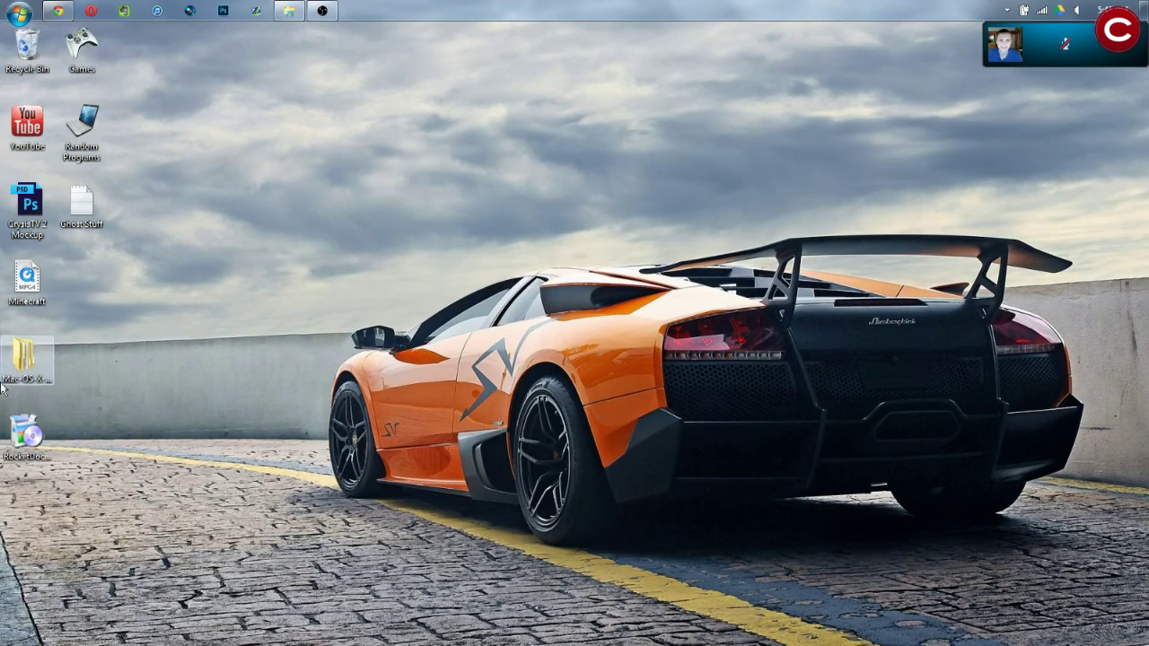
pyautogui.doubleClick(25, 437)
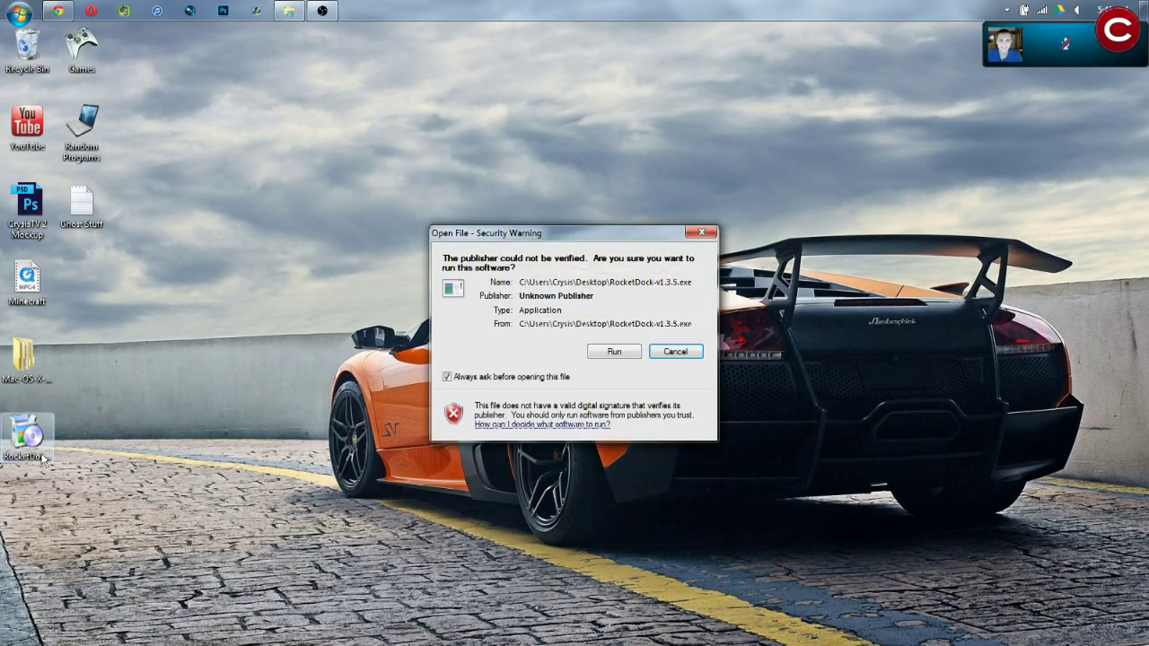
pyautogui.click(613, 352)
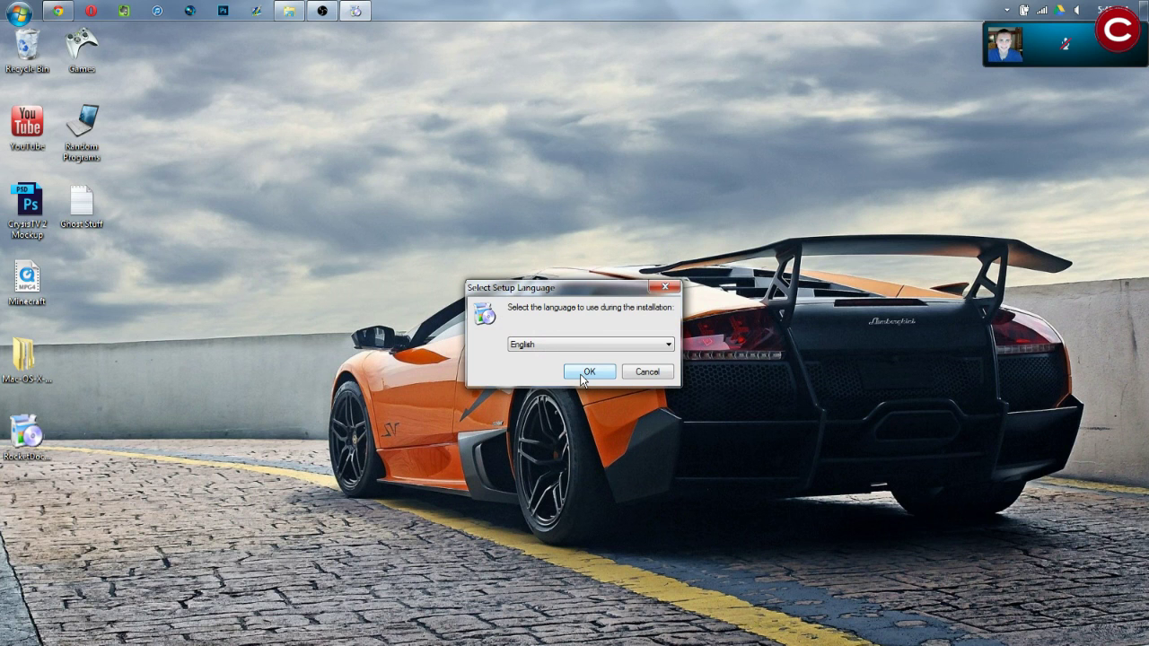
pyautogui.click(581, 377)
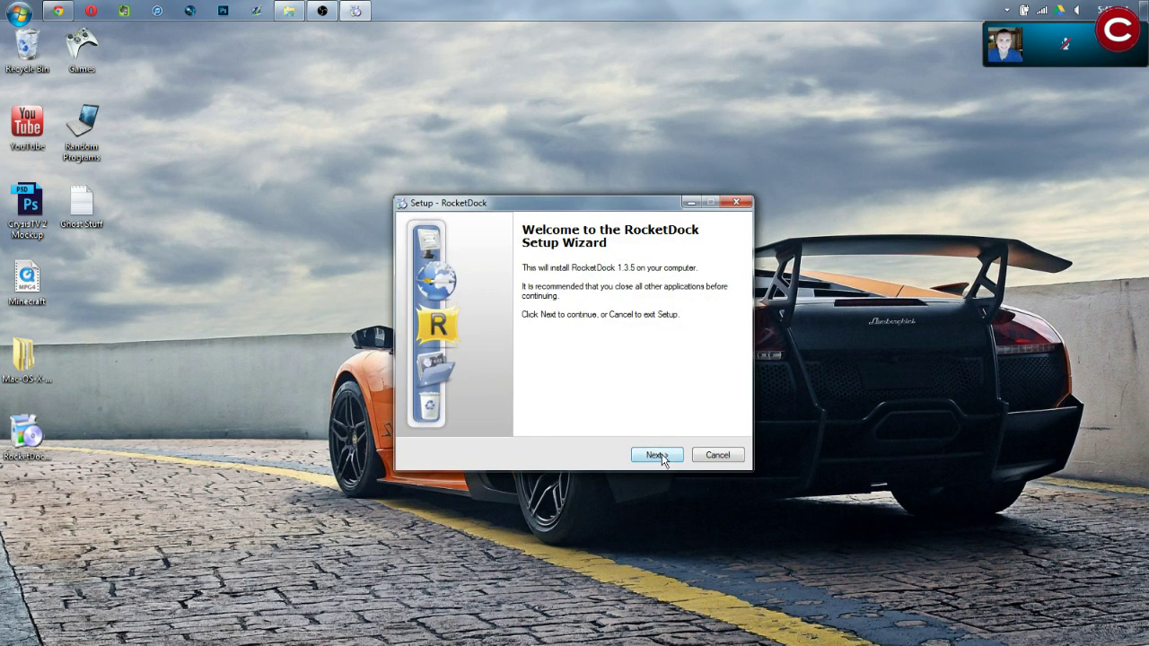
pyautogui.click(658, 456)
pyautogui.moveTo(717, 310); pyautogui.dragTo(727, 386)
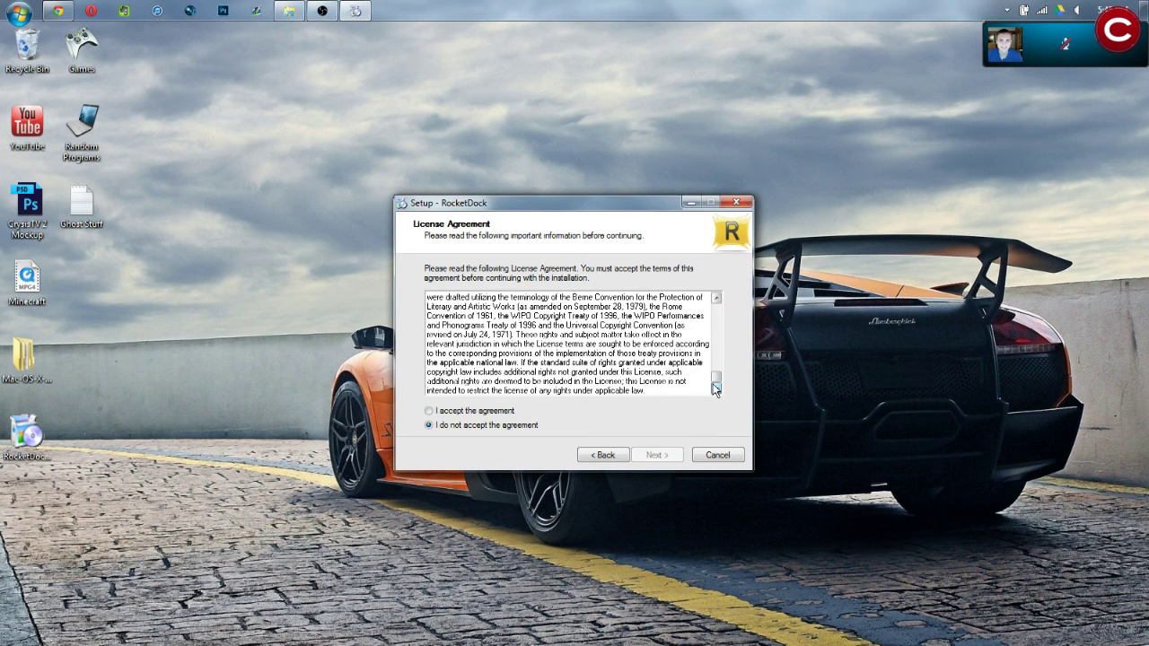
pyautogui.click(460, 411)
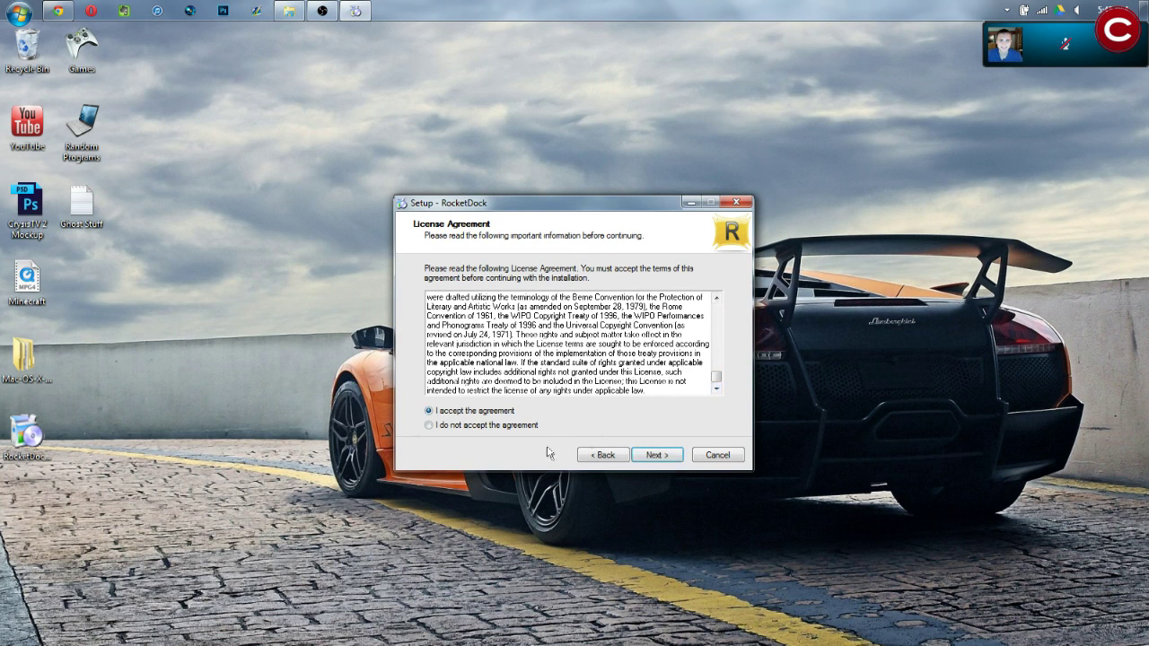
pyautogui.click(660, 455)
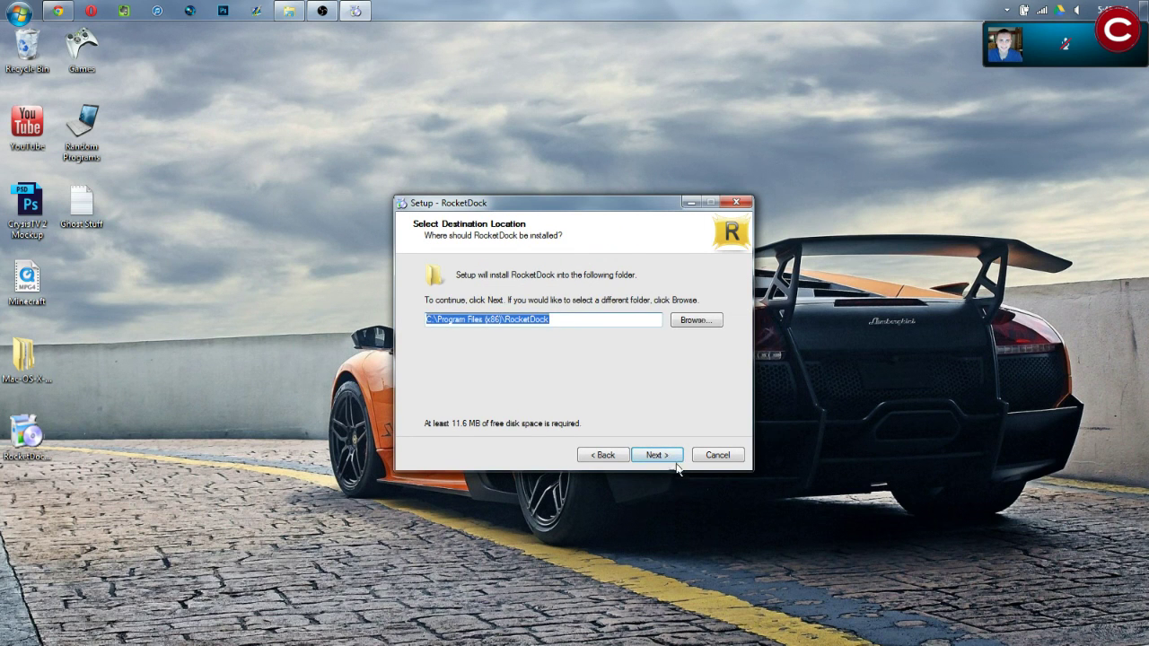
# Install RocketDock into the existing C:\Program Files (x86)\RocketDock folder with a desktop icon and finish the setup
pyautogui.click(675, 459)
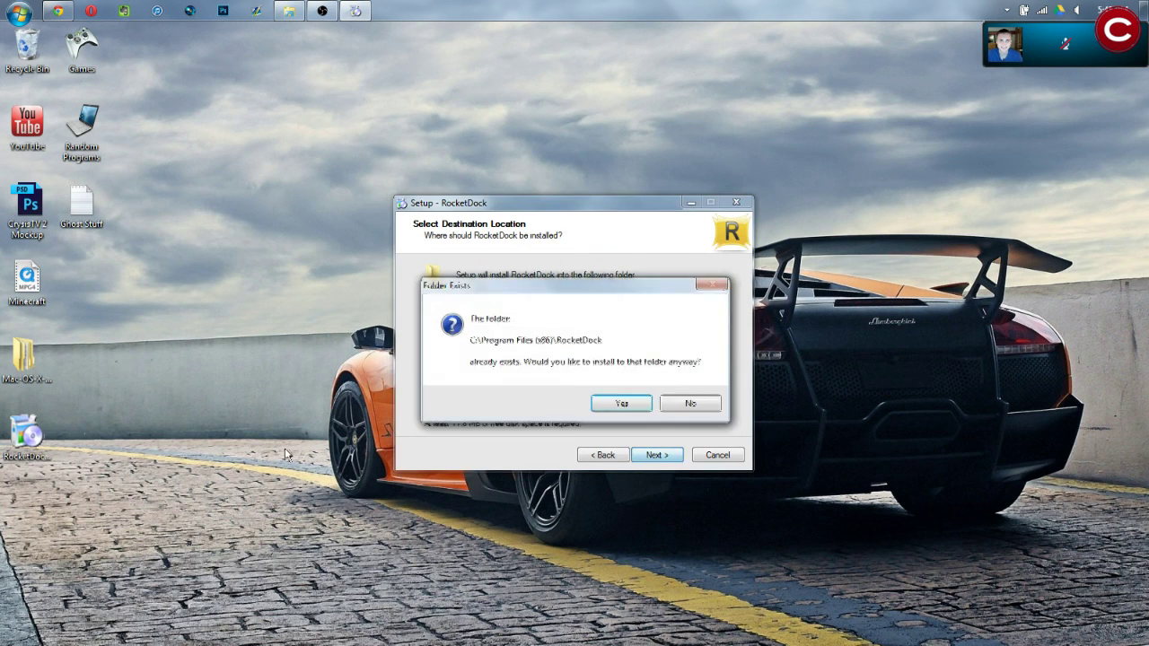
pyautogui.click(623, 404)
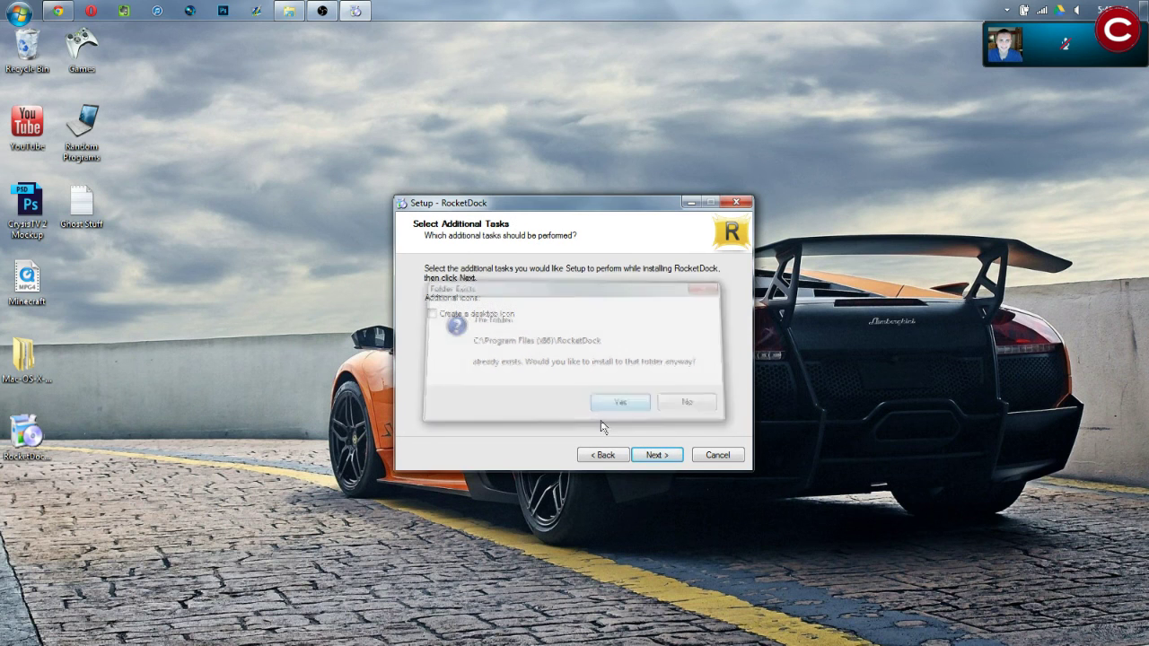
pyautogui.click(487, 316)
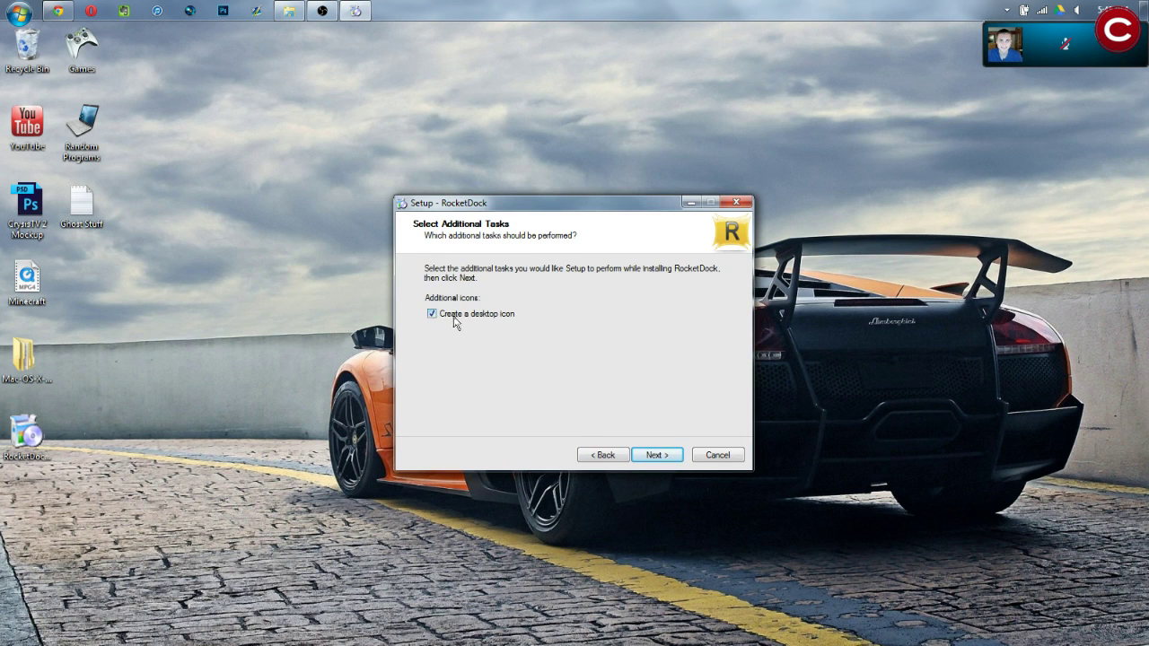
pyautogui.click(665, 457)
pyautogui.click(656, 455)
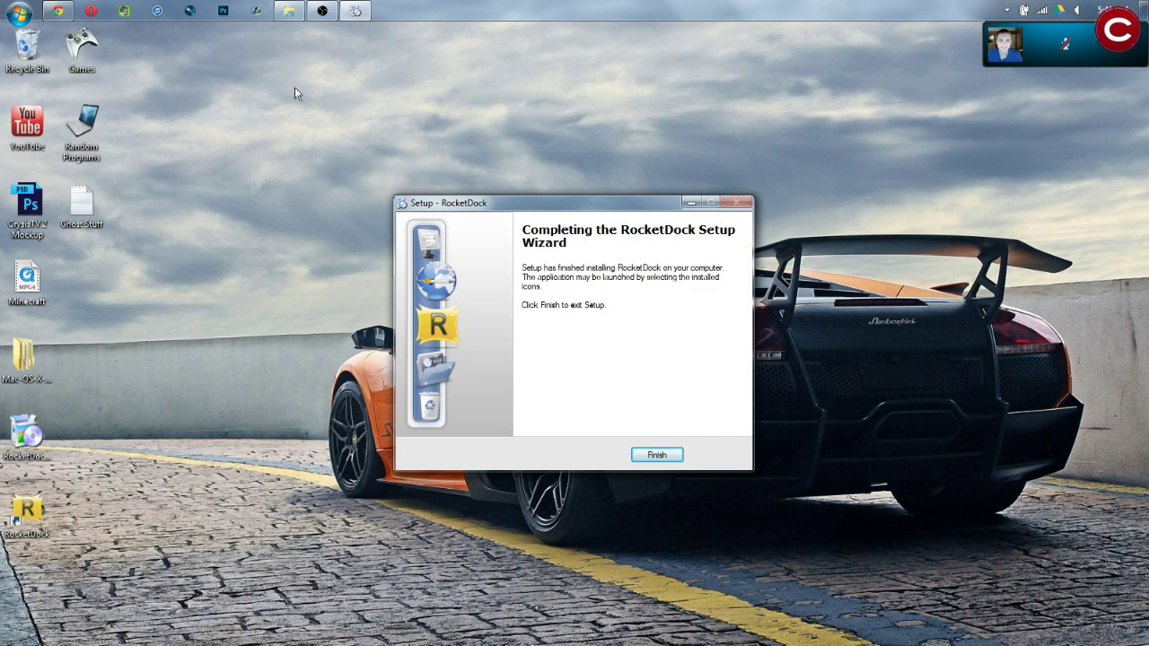
pyautogui.click(656, 455)
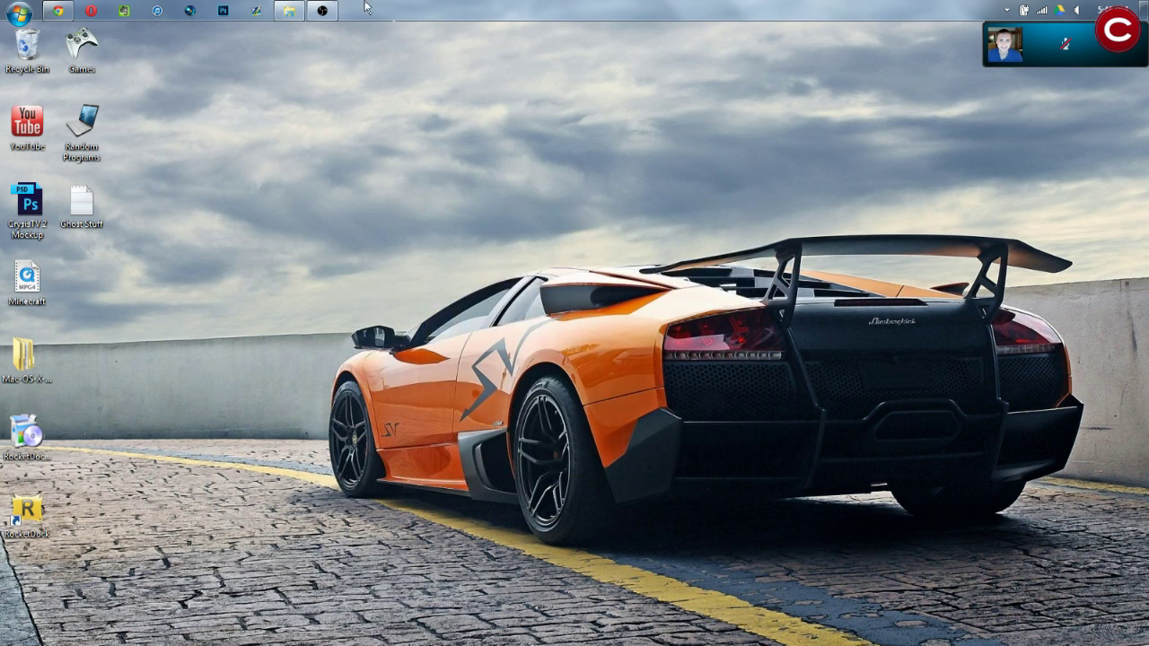
# Open RocketDock's Skins folder under Program Files (x86) on the Acer (C:) drive
pyautogui.click(289, 10)
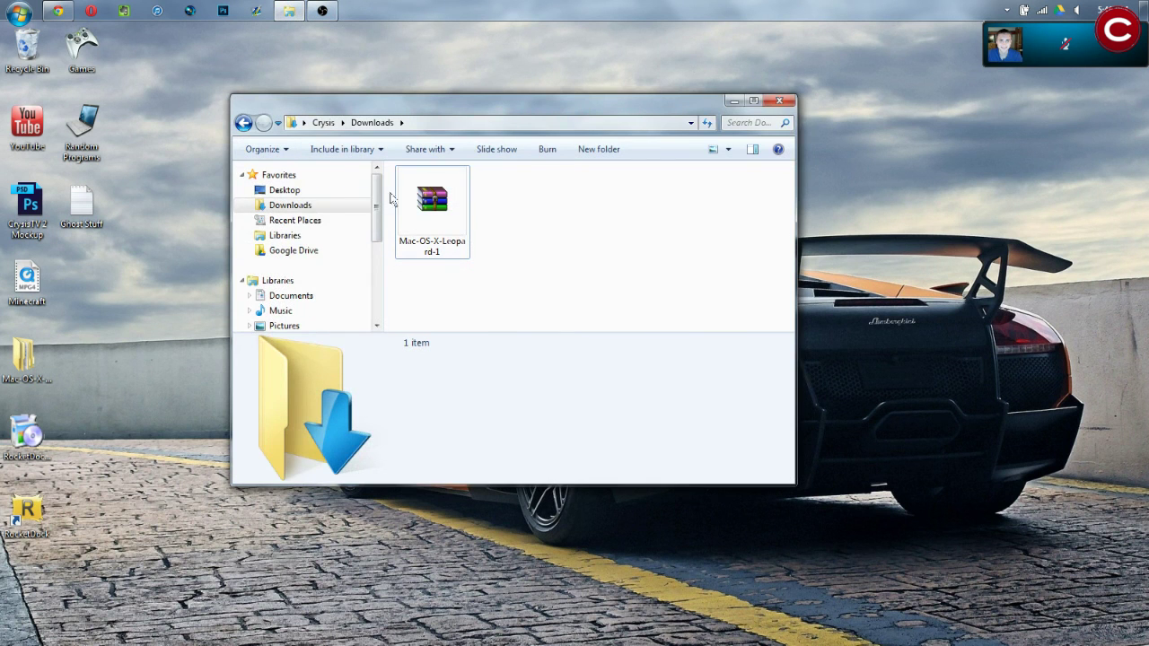
pyautogui.moveTo(376, 202); pyautogui.dragTo(376, 287)
pyautogui.click(754, 101)
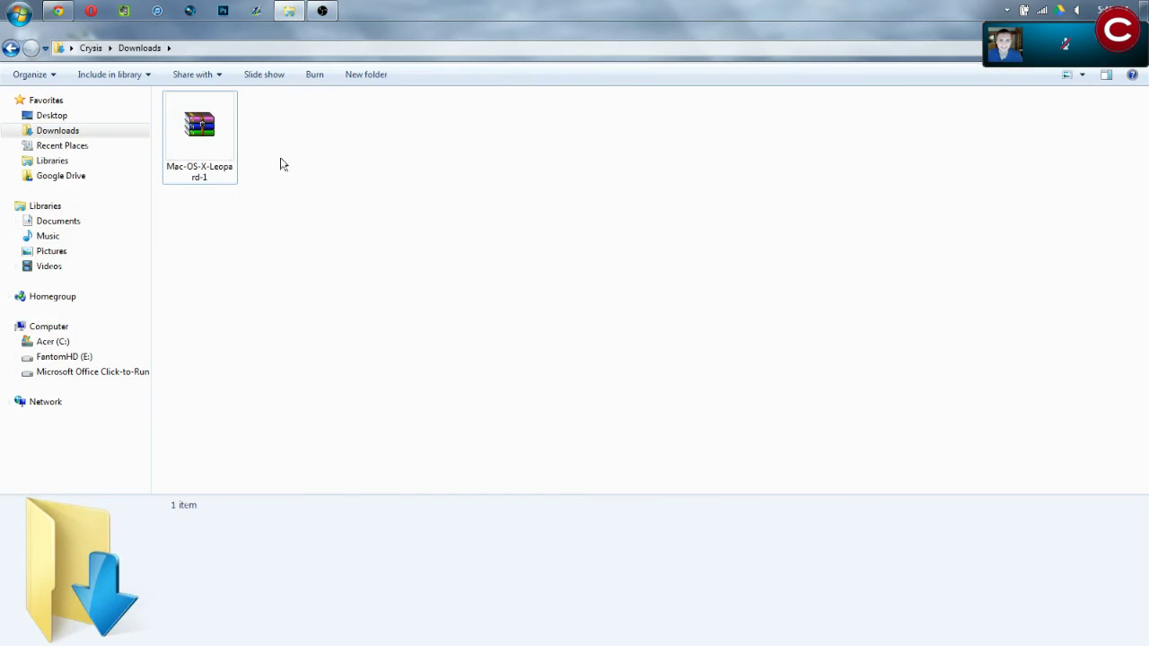
pyautogui.click(68, 343)
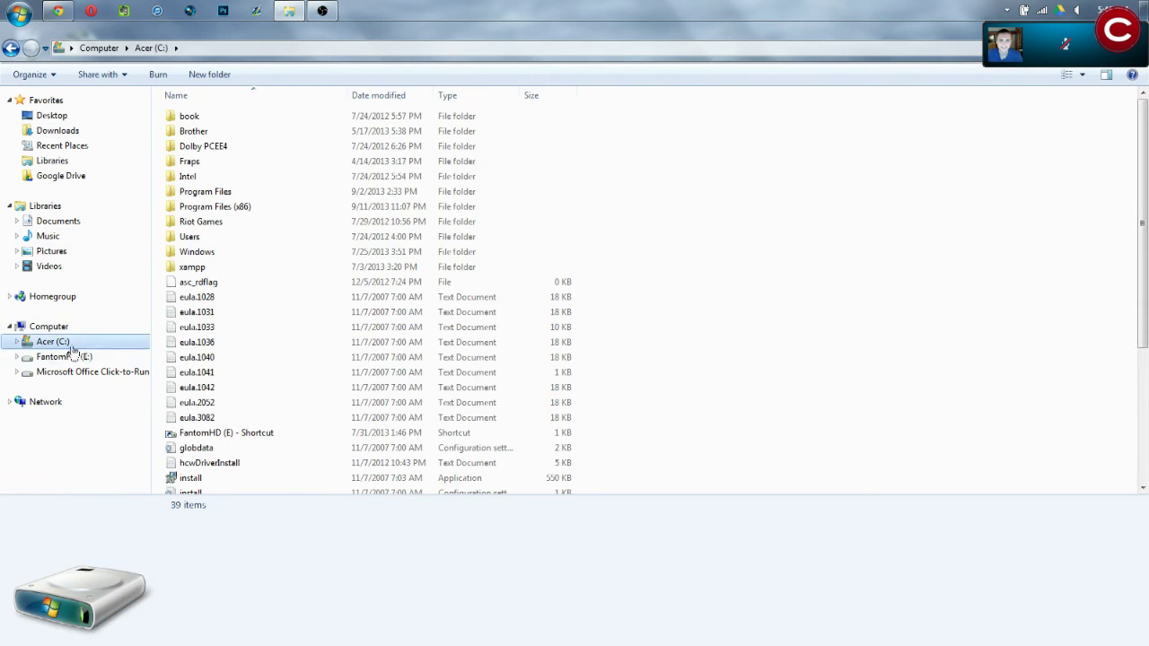
pyautogui.doubleClick(239, 208)
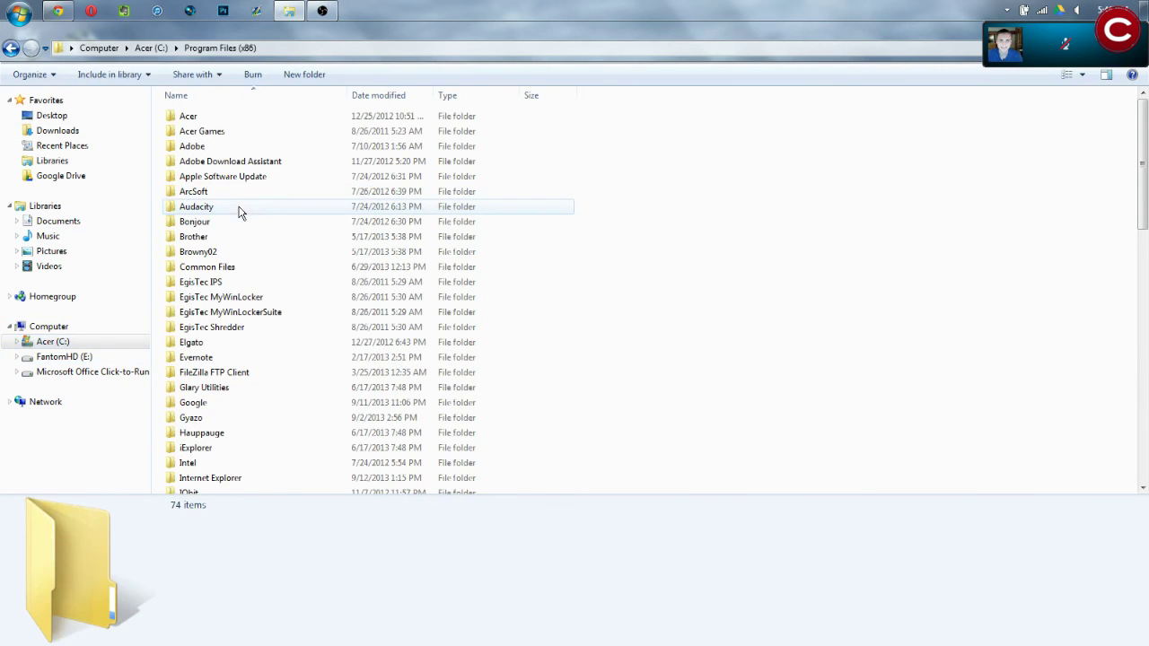
pyautogui.scroll(-15, 252, 224)
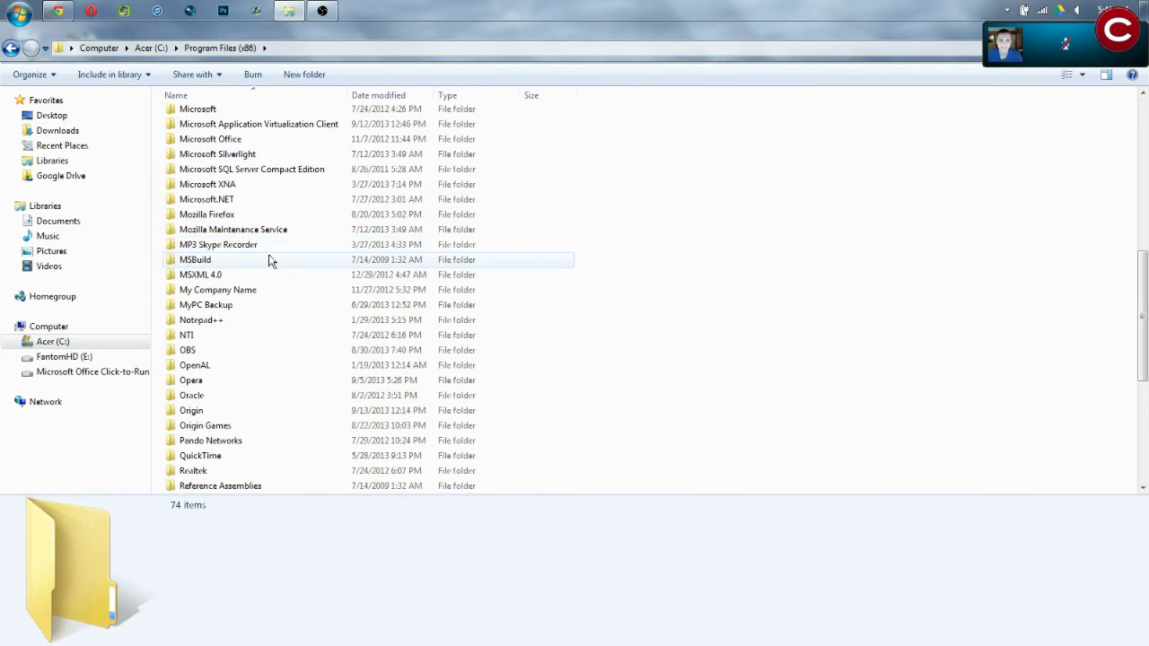
pyautogui.doubleClick(269, 275)
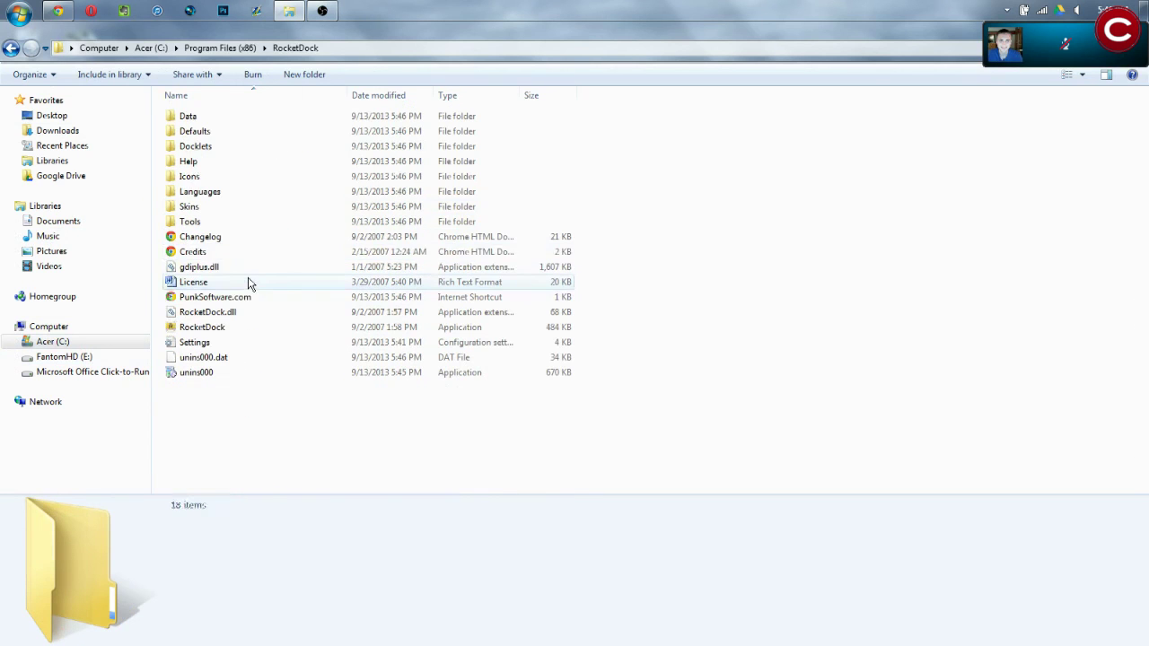
pyautogui.doubleClick(260, 208)
# Move the Mac OS X Leopard folder from the extracted Mac-OS-X-Leopard-1 folder into RocketDock's Skins folder and close both folder windows
pyautogui.doubleClick(392, 27)
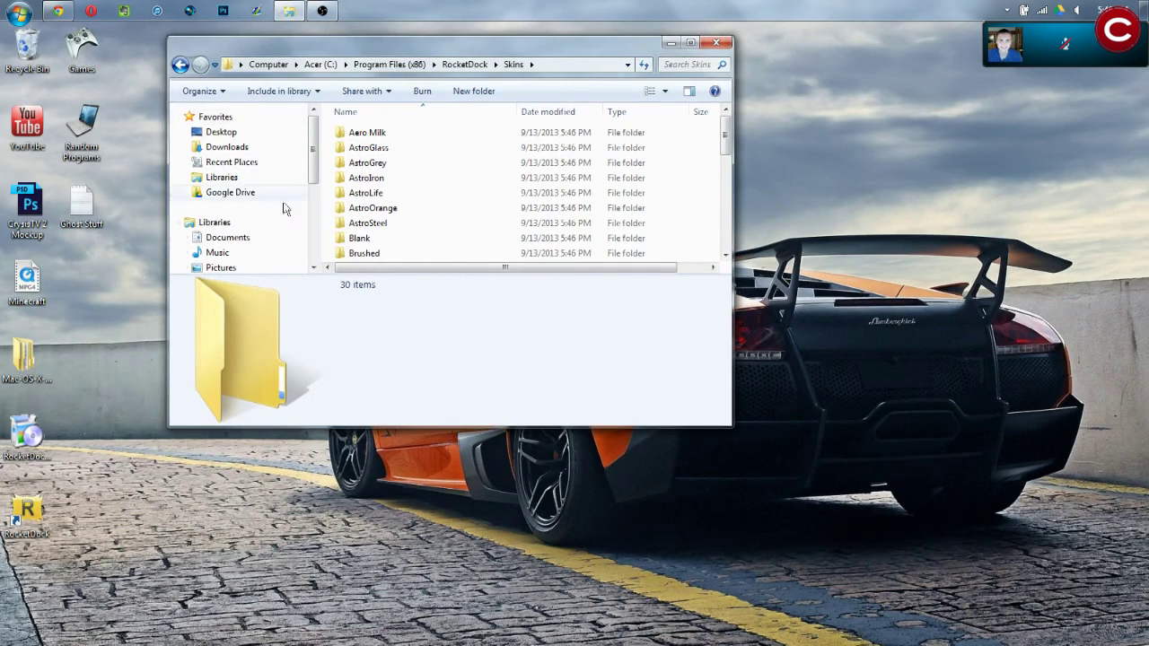
pyautogui.click(34, 361)
pyautogui.doubleClick(34, 362)
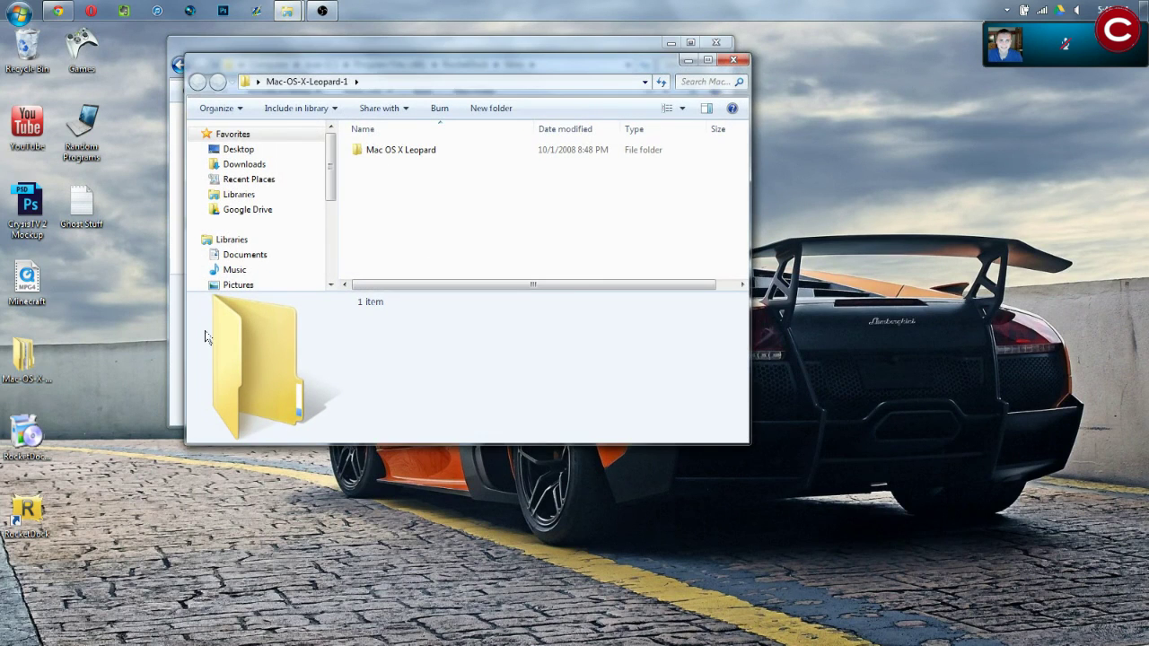
pyautogui.moveTo(415, 60); pyautogui.dragTo(850, 101)
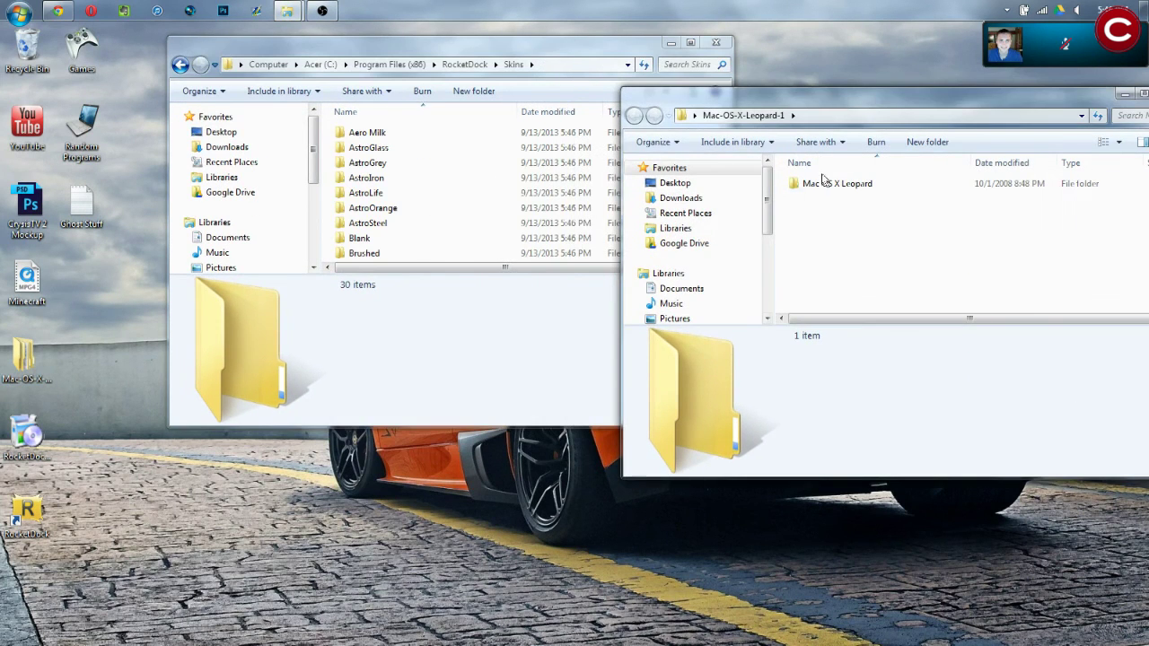
pyautogui.moveTo(829, 186); pyautogui.dragTo(334, 170)
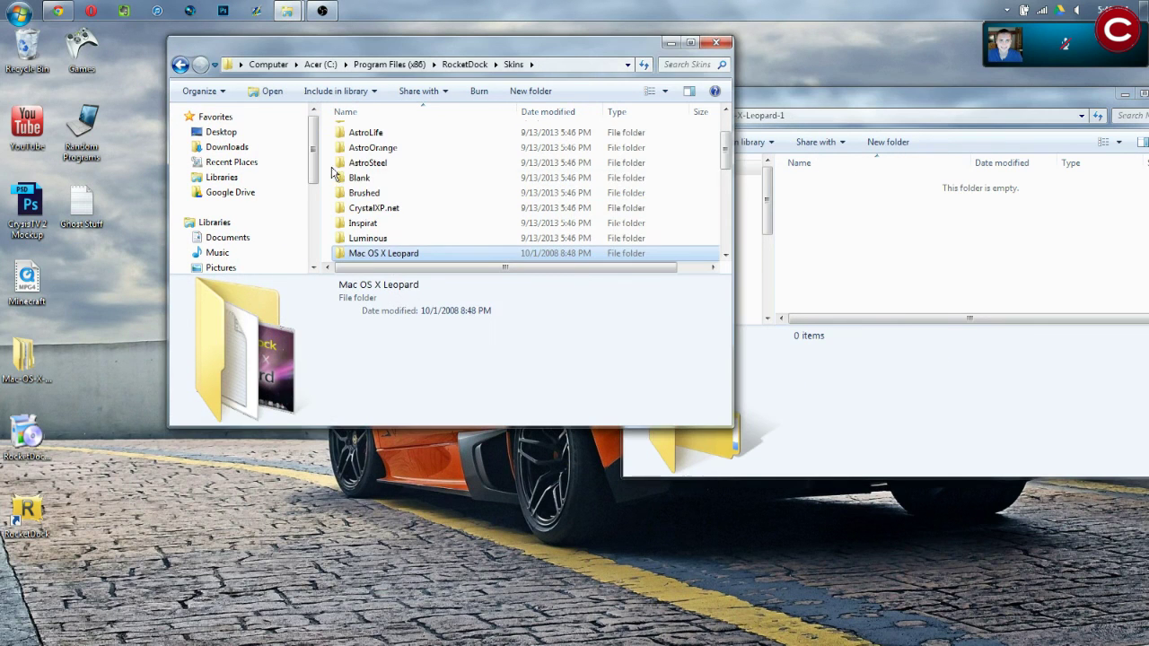
pyautogui.click(716, 42)
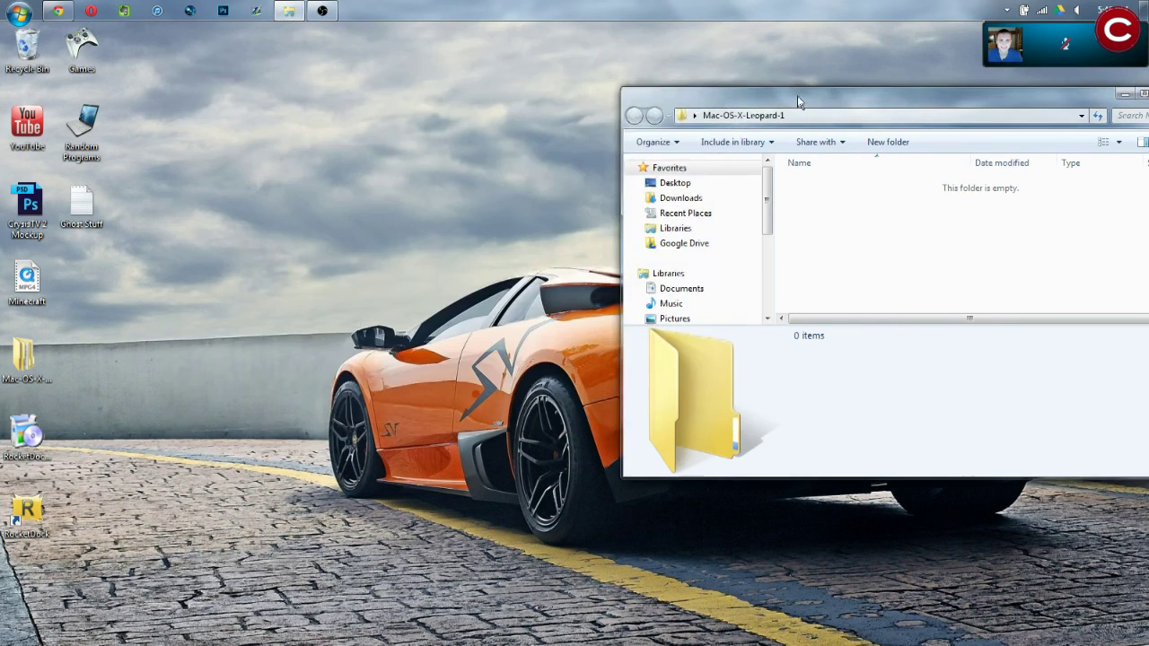
pyautogui.moveTo(797, 96); pyautogui.dragTo(493, 123)
pyautogui.click(867, 123)
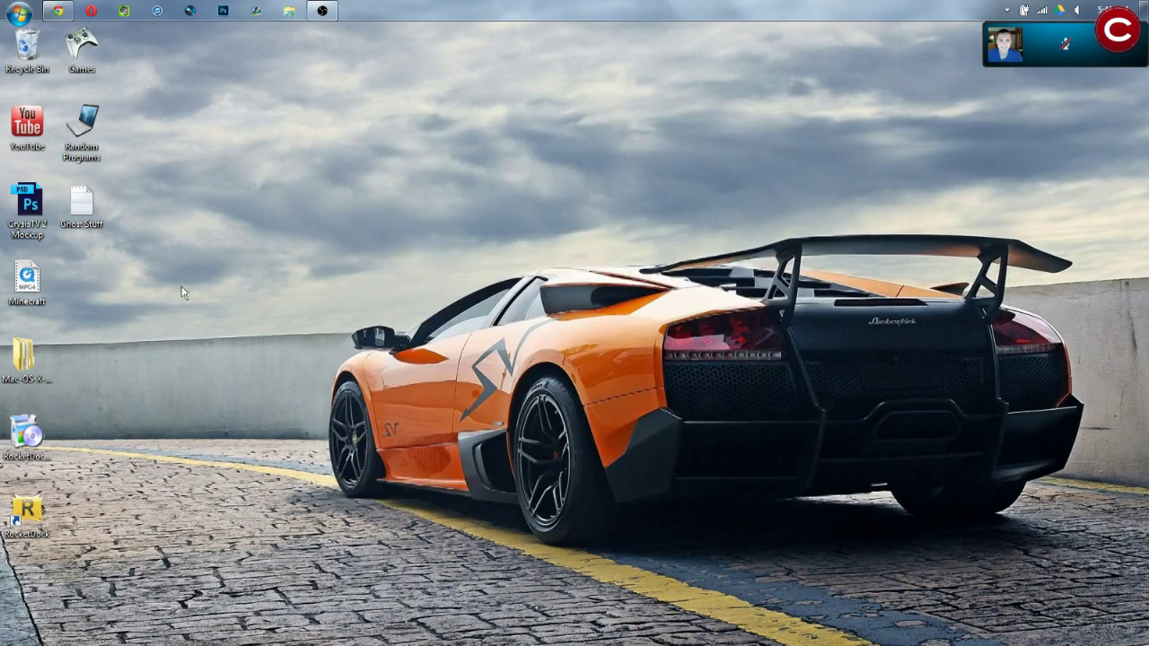
# Launch RocketDock from its desktop shortcut and apply the Mac OS X Leopard theme in the dock's style settings
pyautogui.doubleClick(47, 521)
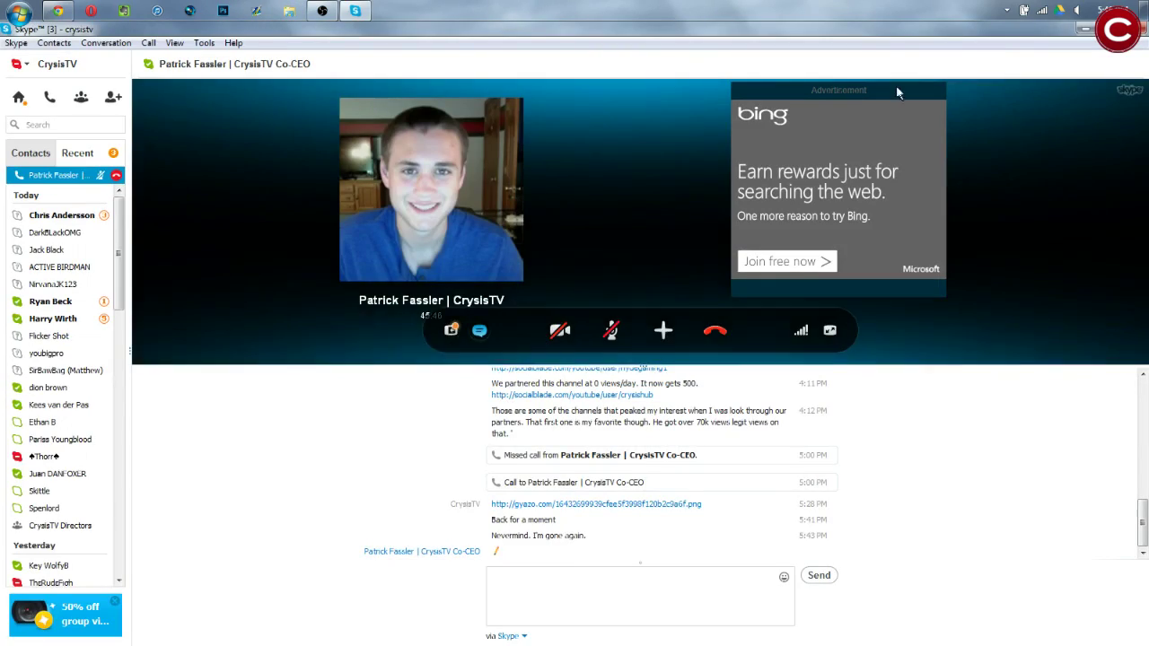
pyautogui.click(1084, 30)
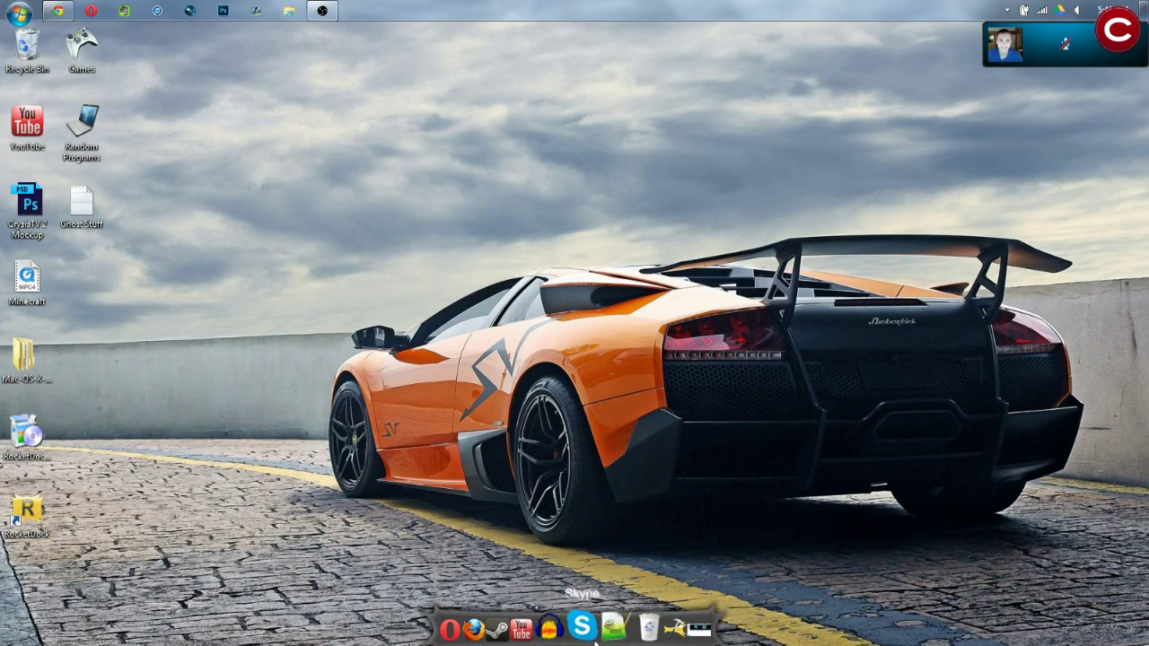
pyautogui.click(655, 631)
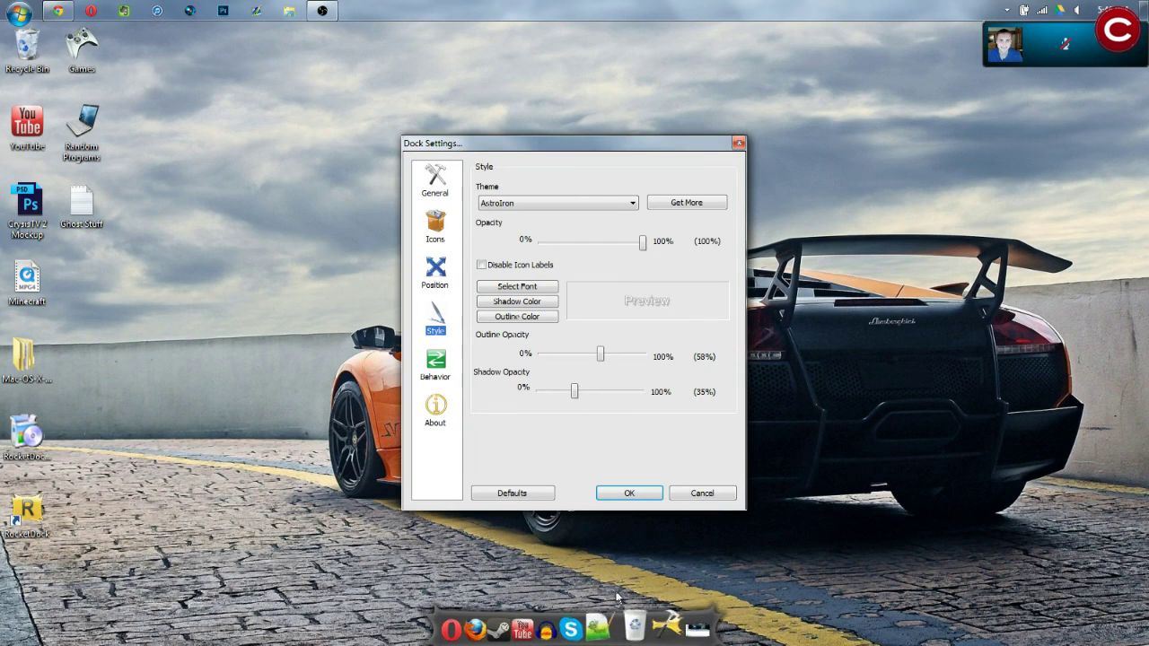
pyautogui.click(507, 206)
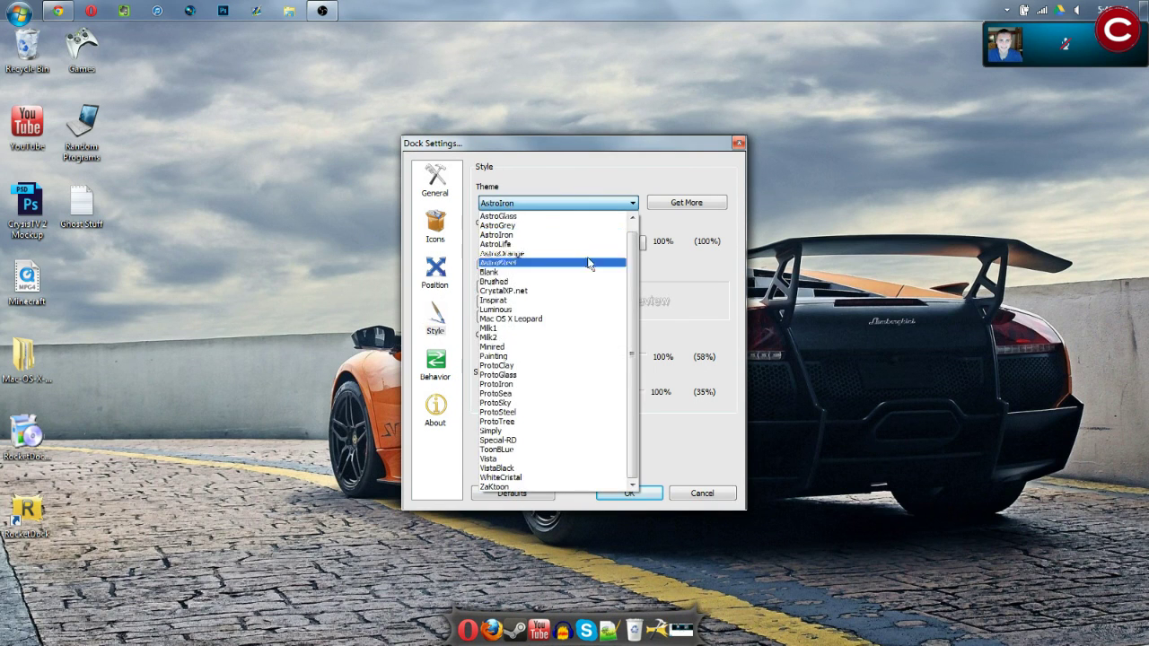
pyautogui.click(521, 318)
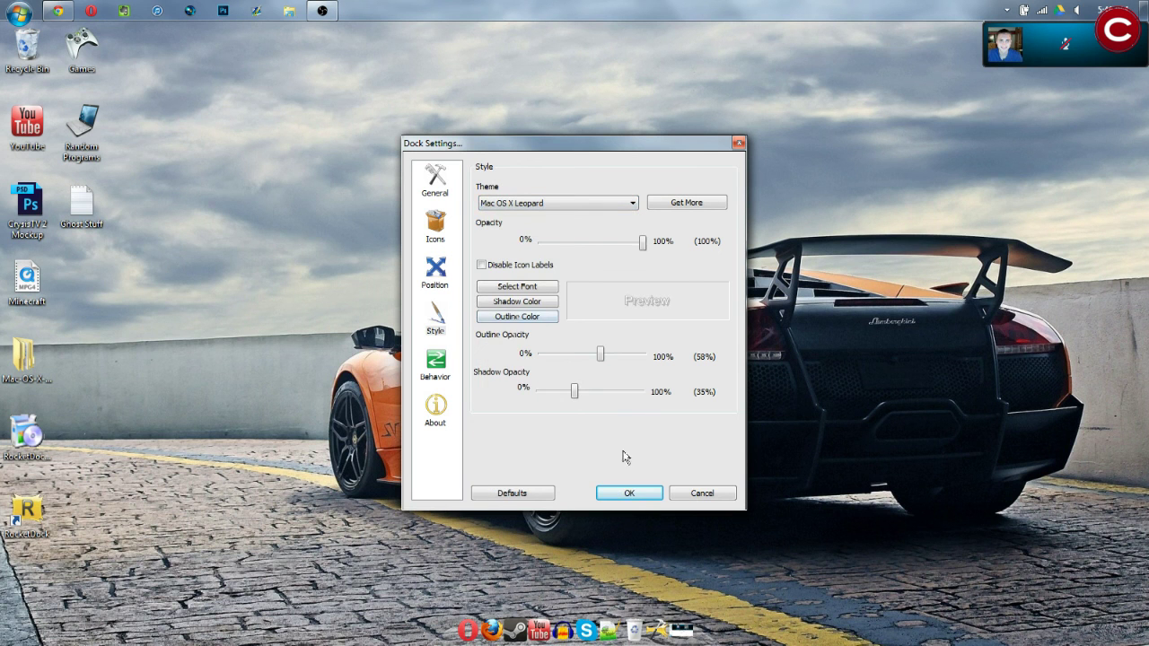
pyautogui.click(626, 494)
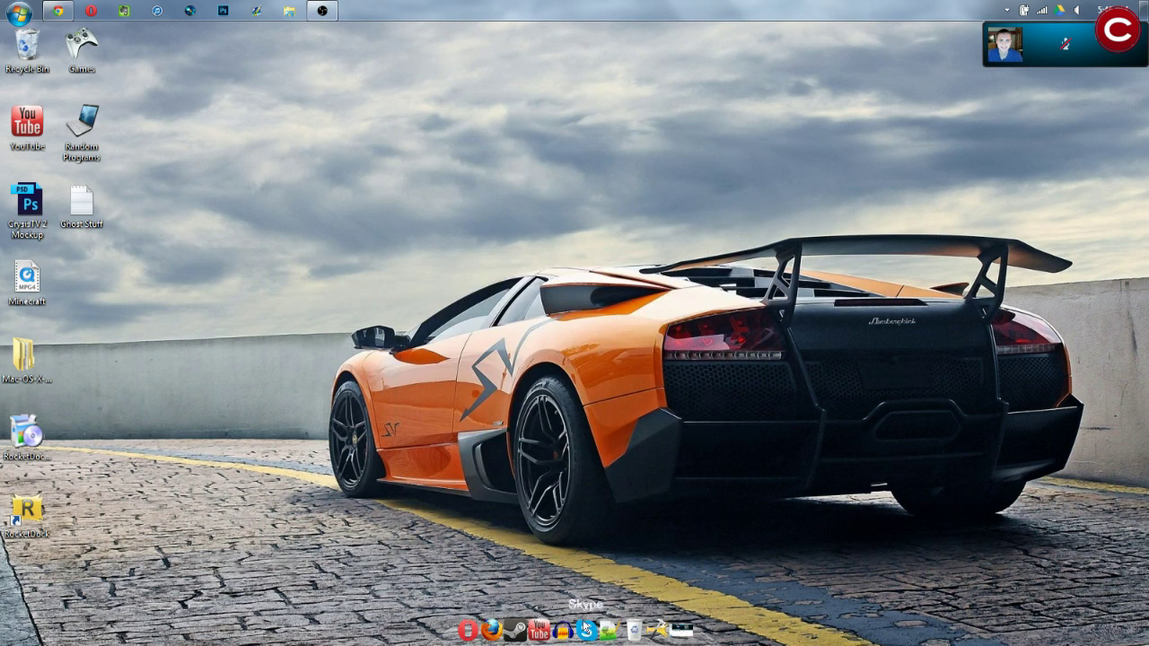
# Set the dock's label outline opacity to 100% and raise the shadow opacity to its maximum in the style settings
pyautogui.click(652, 631)
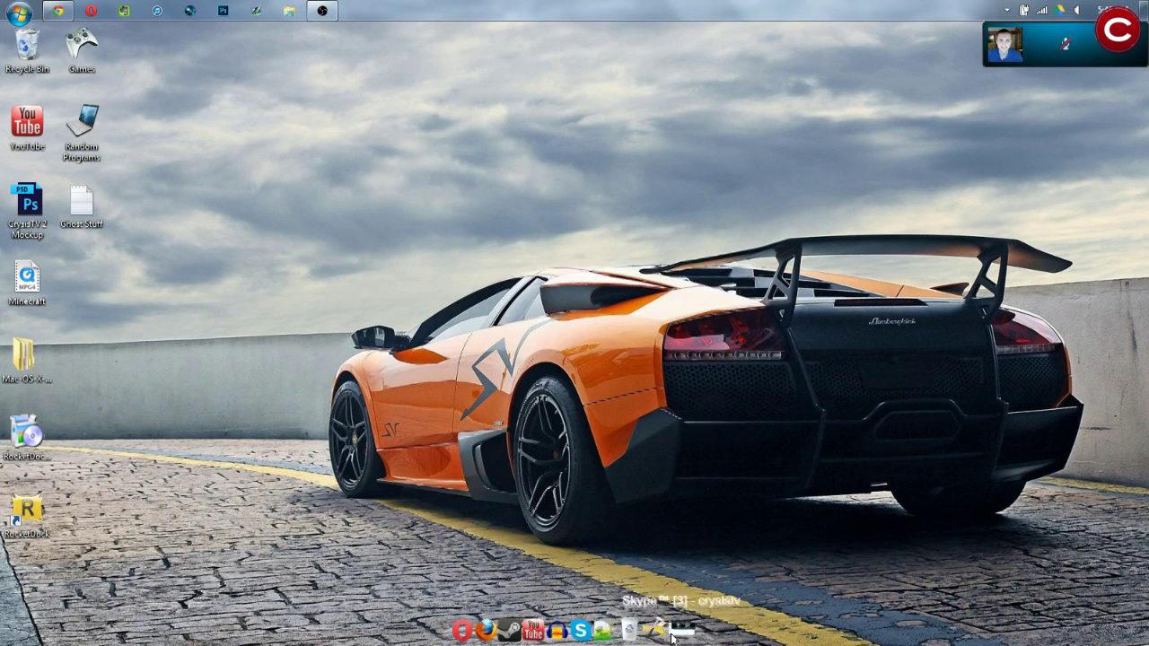
pyautogui.moveTo(600, 355); pyautogui.dragTo(642, 356)
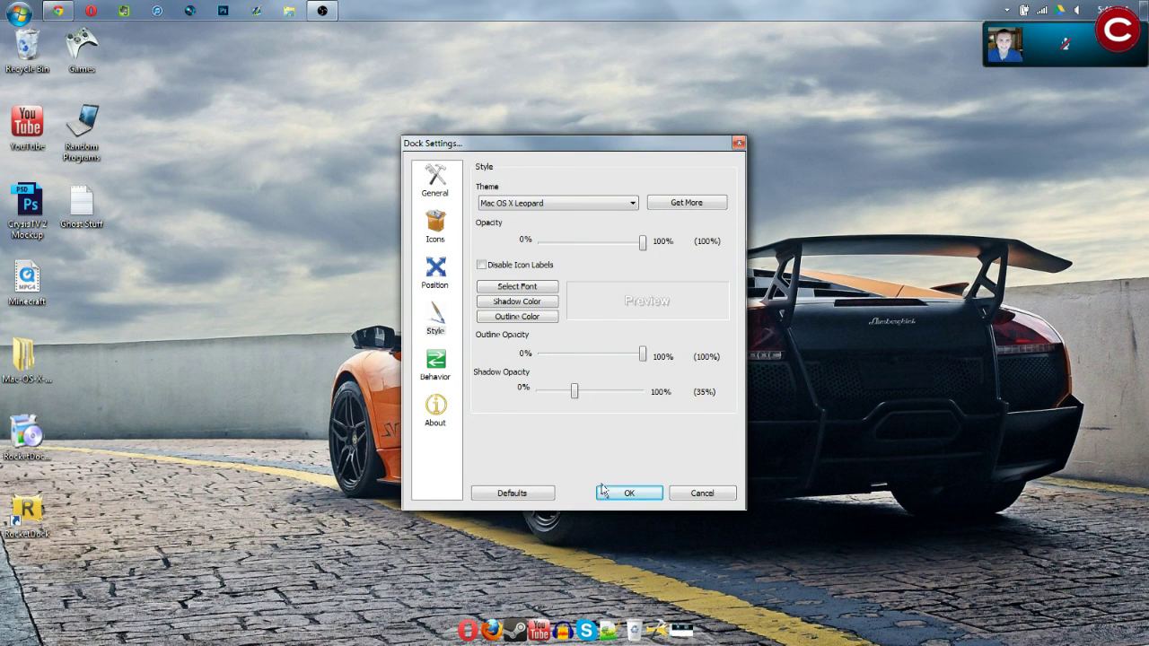
pyautogui.click(629, 492)
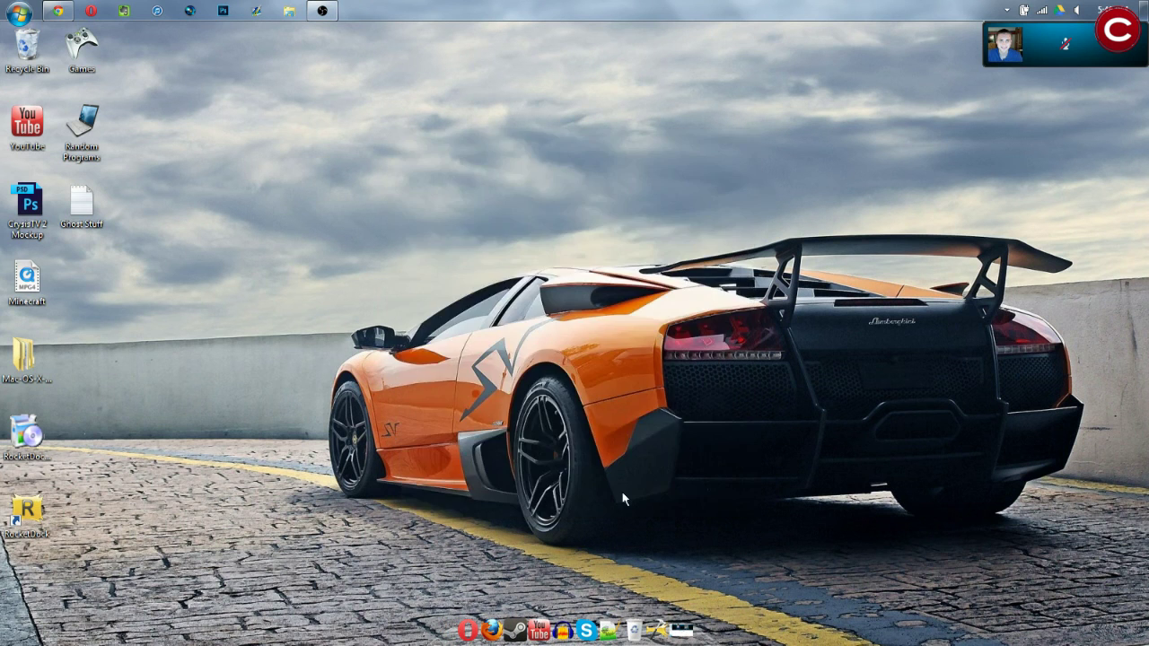
pyautogui.click(653, 629)
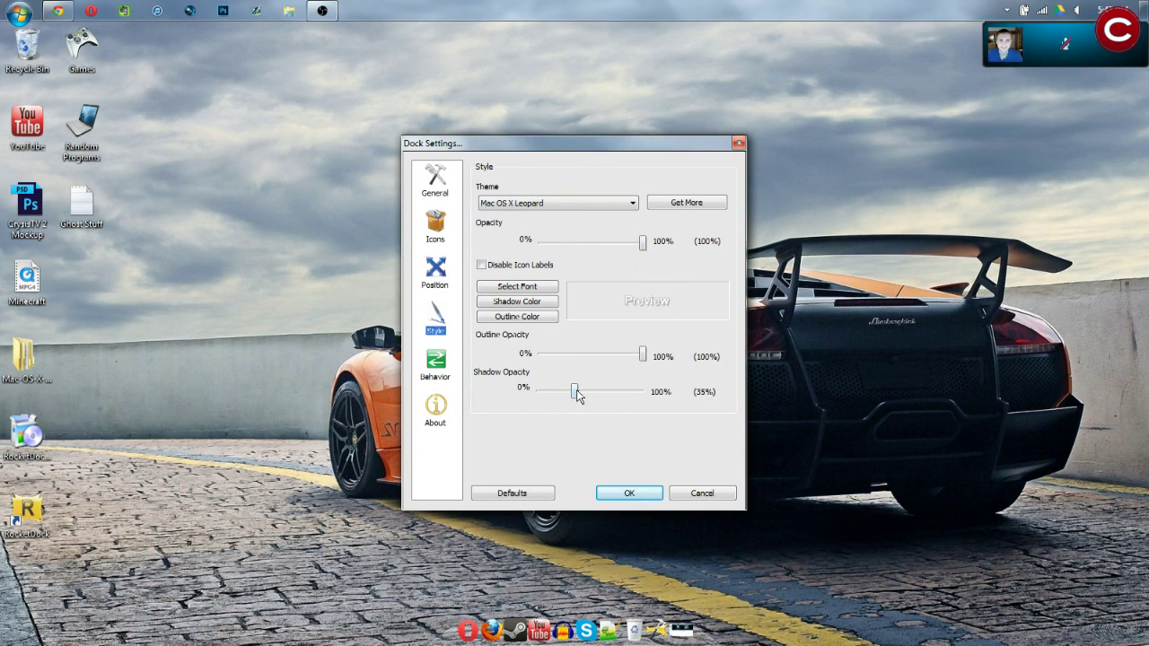
pyautogui.moveTo(575, 391); pyautogui.dragTo(657, 400)
pyautogui.click(629, 493)
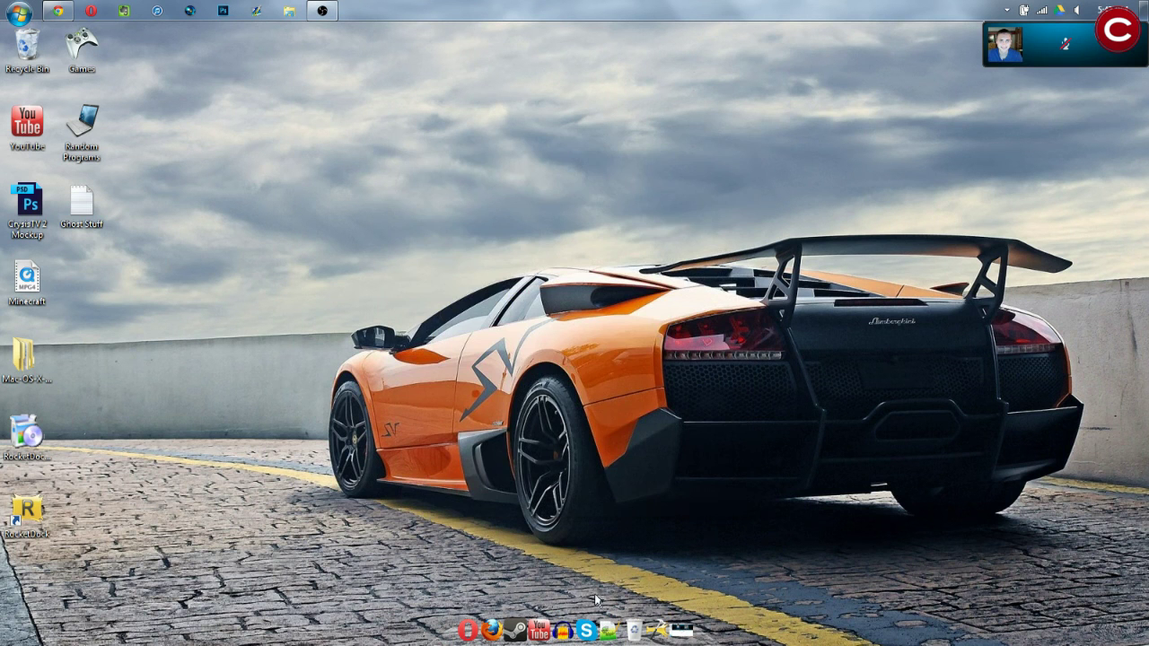
pyautogui.rightClick(620, 630)
pyautogui.click(508, 552)
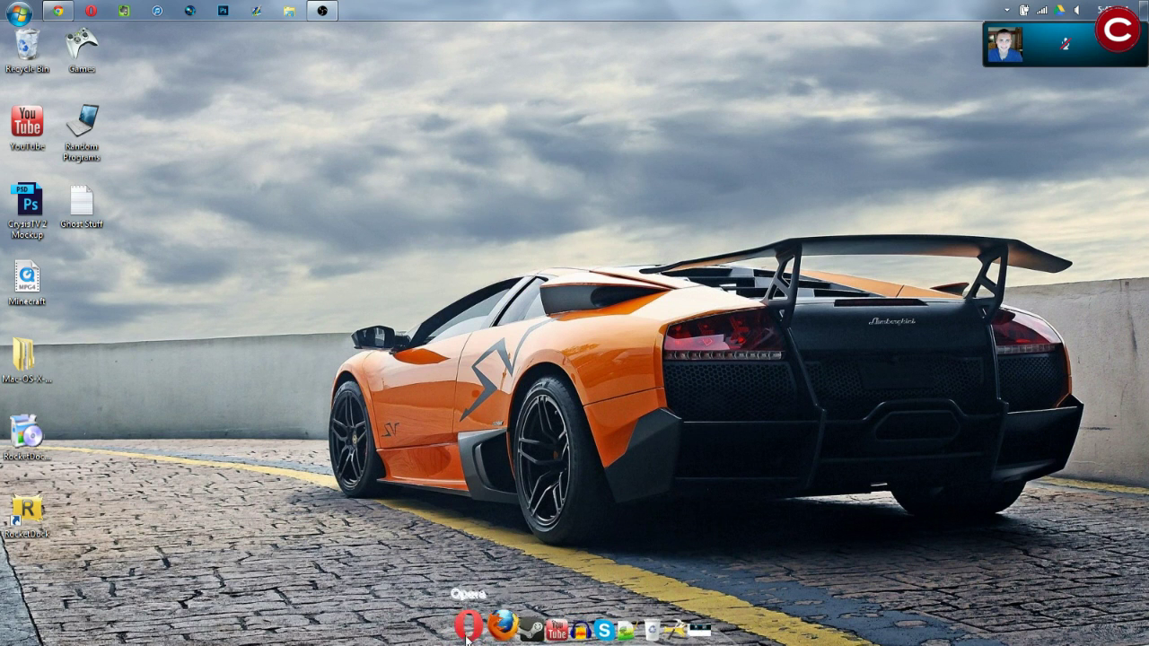